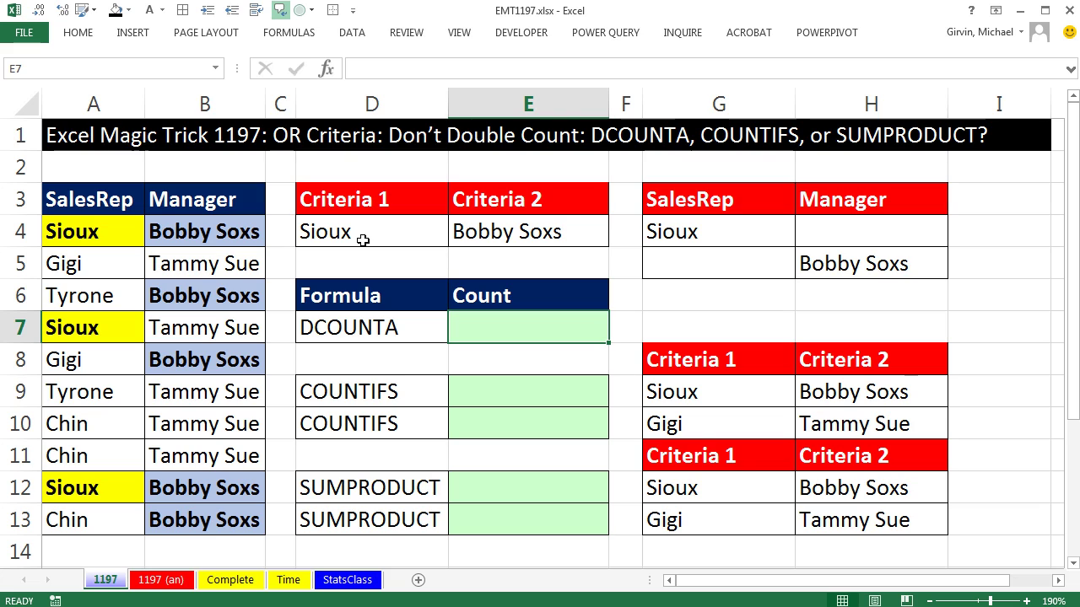
- Examine the two criteria in D4:E4, the OR criteria examples on the Complete sheet, and the first record on sheet 1197
click(357, 233)
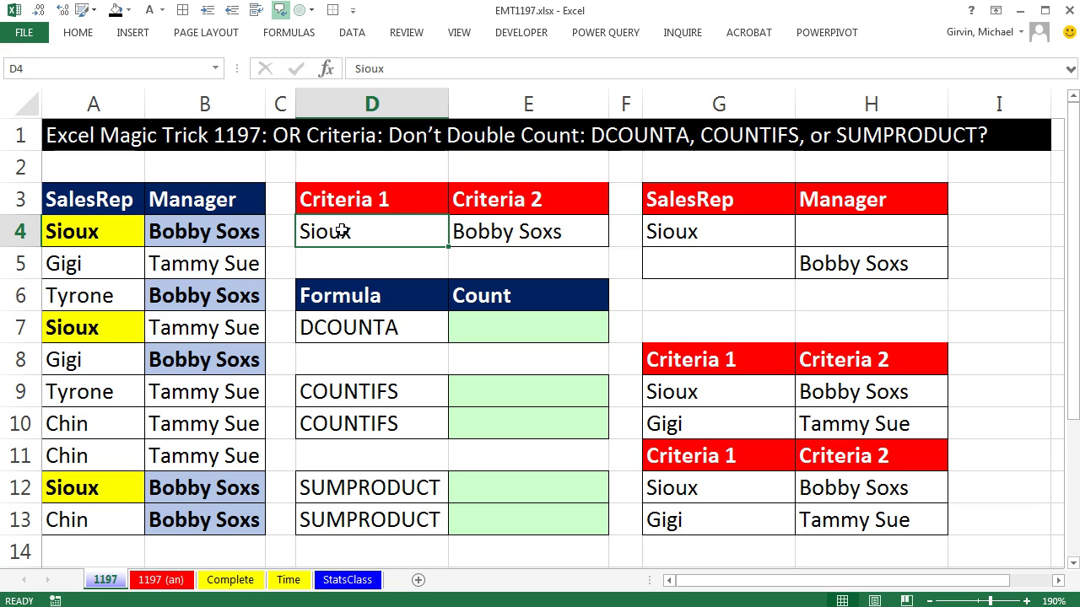
click(501, 231)
click(474, 396)
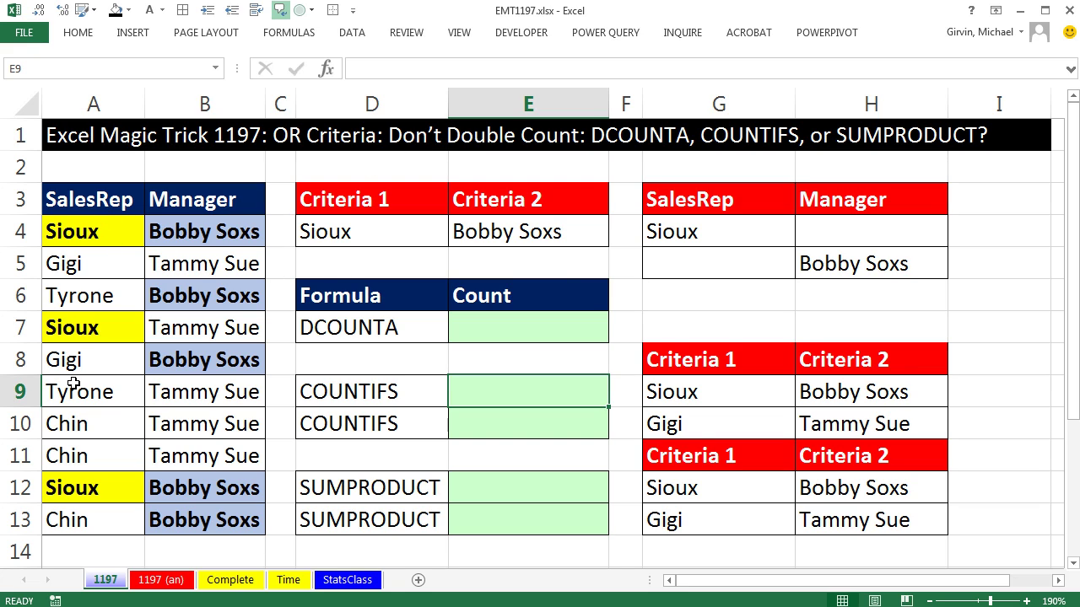
click(228, 582)
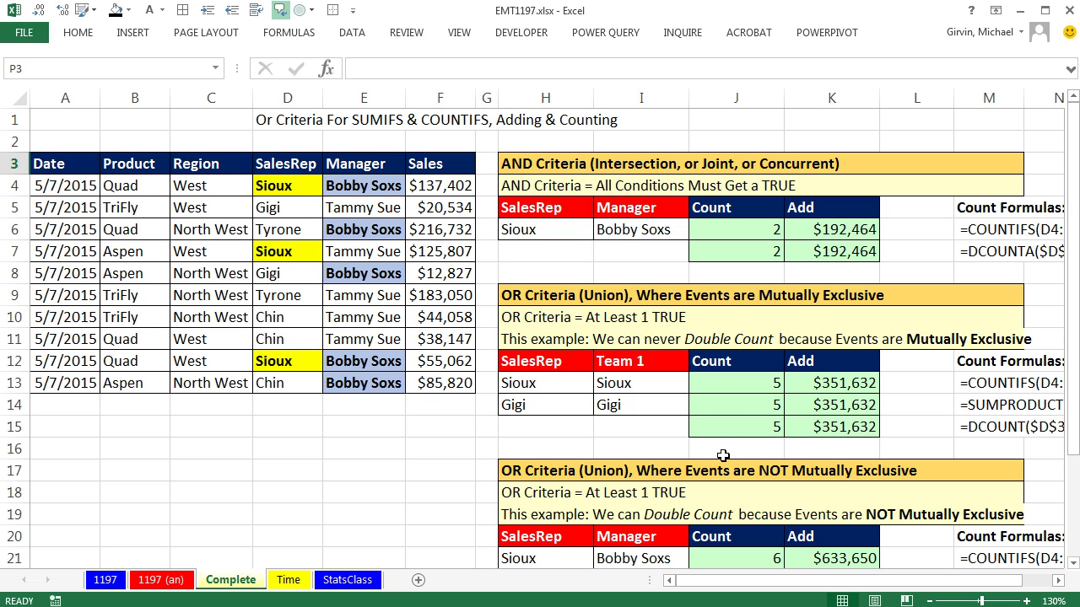
click(103, 580)
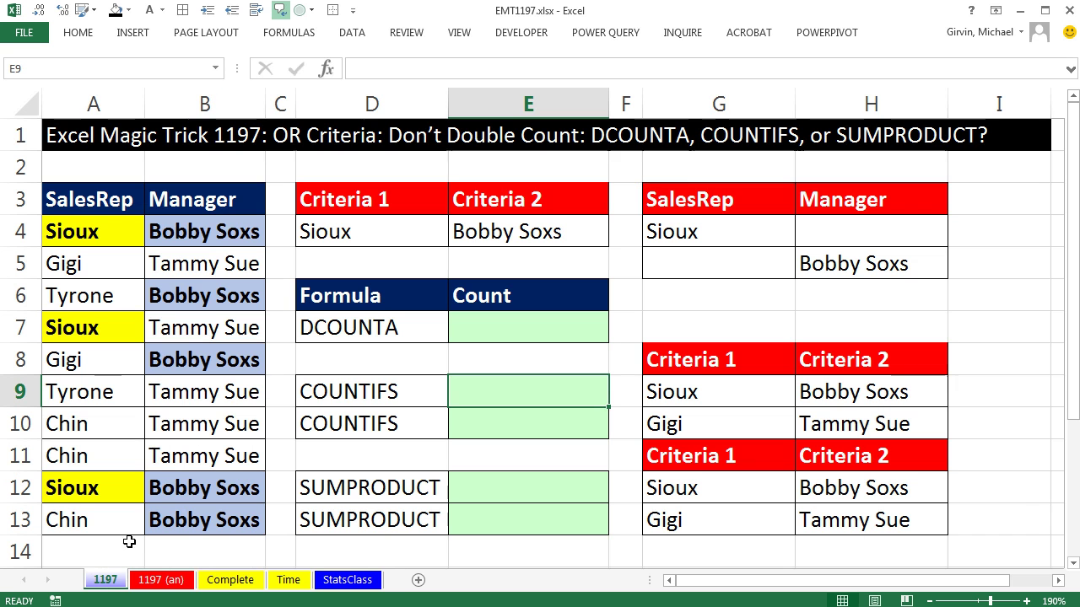
click(359, 231)
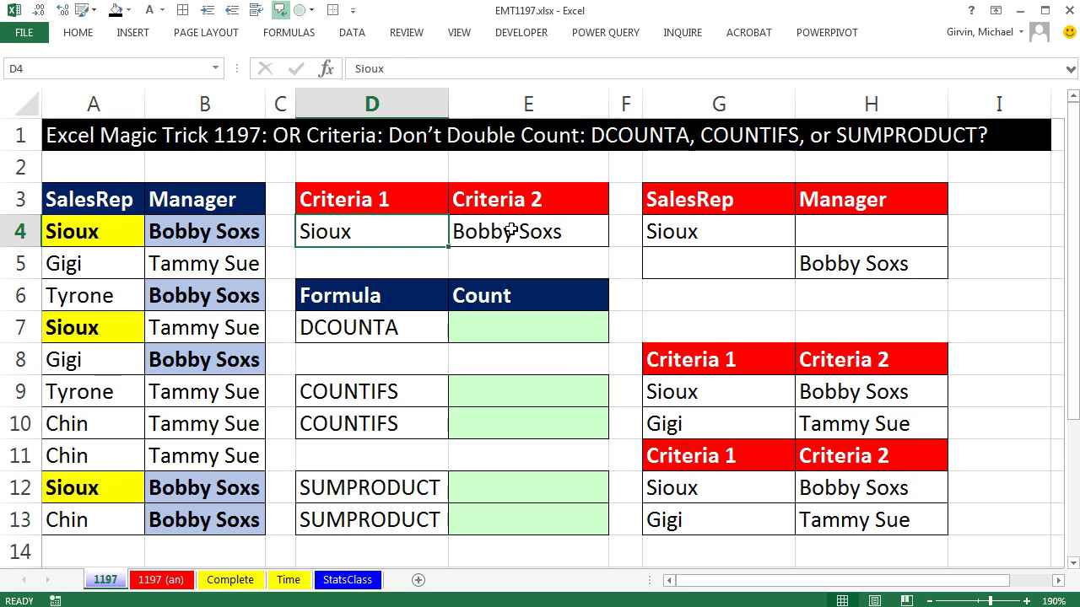
click(477, 231)
click(98, 235)
click(182, 226)
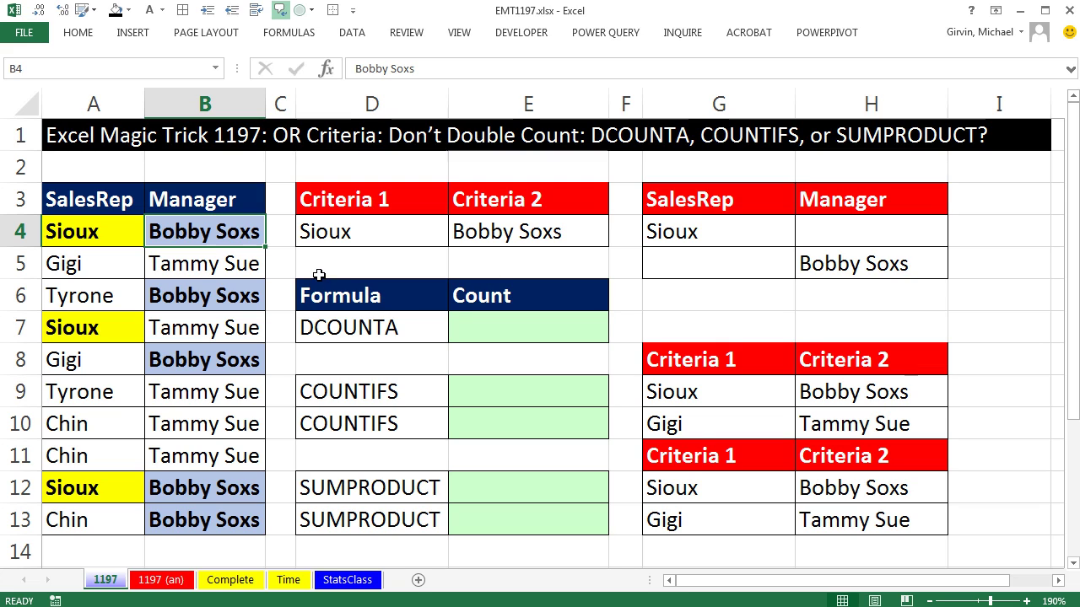
- Enter a DCOUNTA formula in E7 with database A3:B13, field 1 and criteria range G3:H5
click(471, 326)
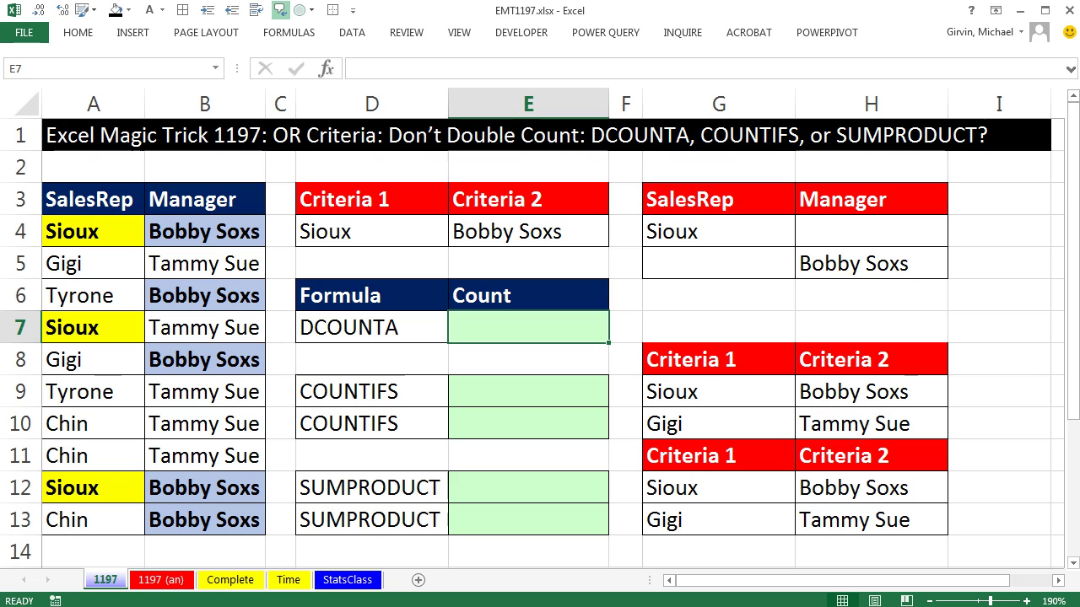
text(=dcou)
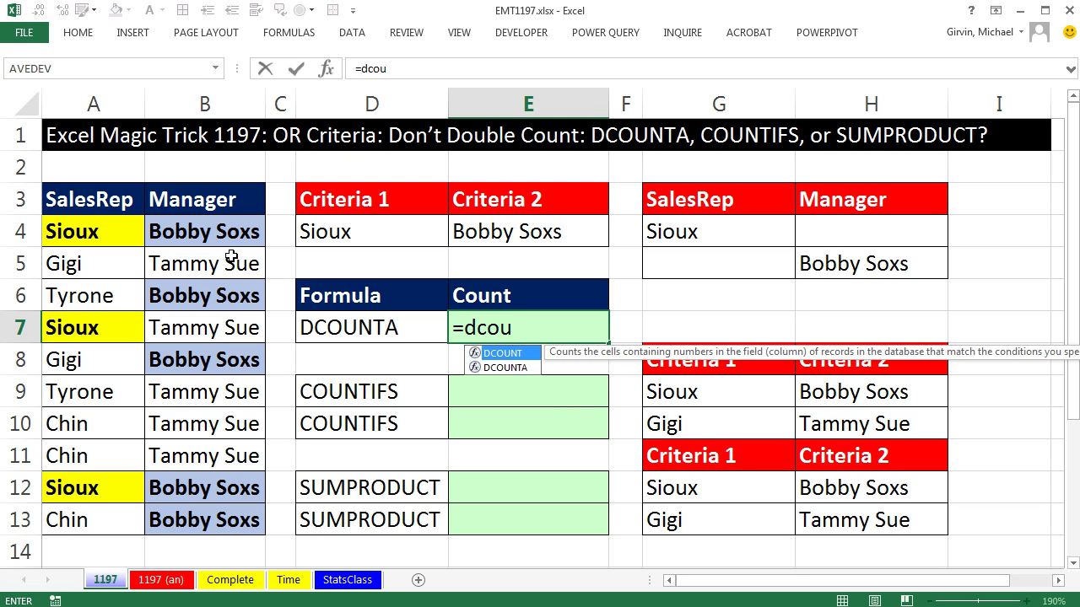
click(499, 370)
double_click(499, 368)
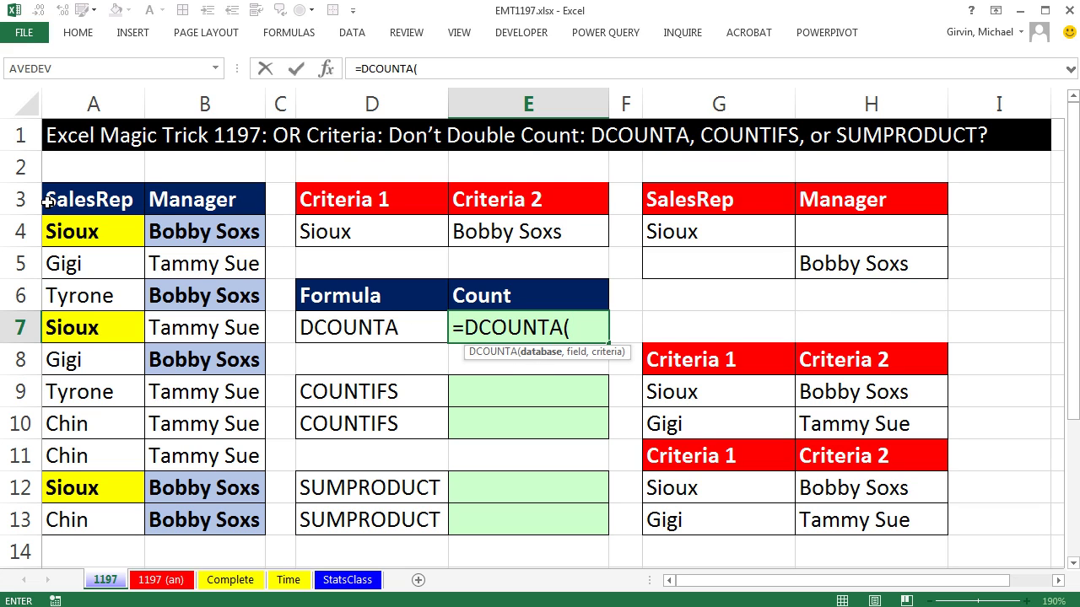
drag(48, 200, 241, 502)
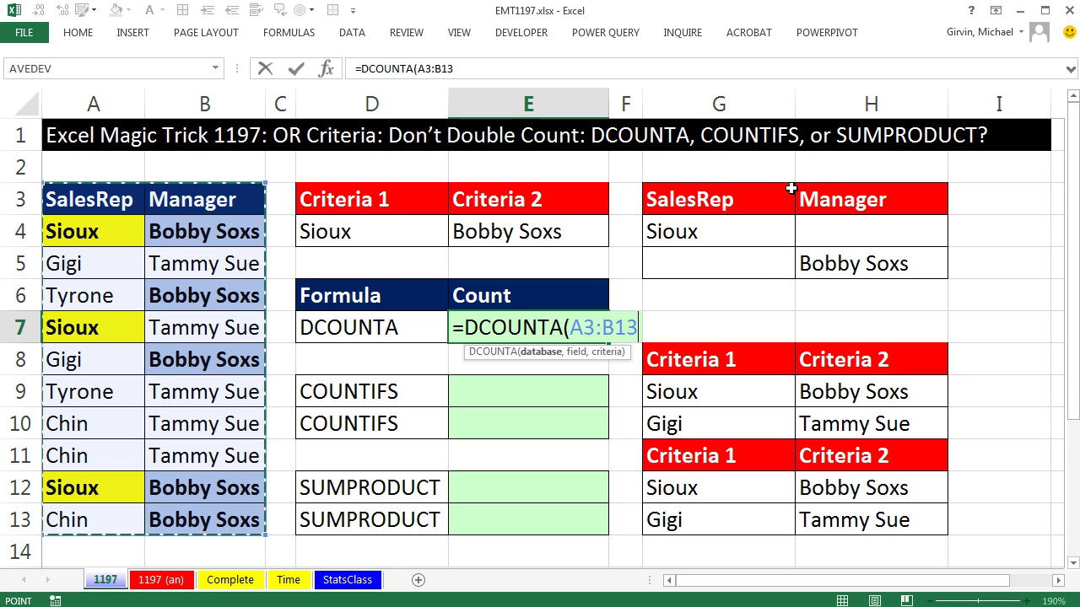
text(,,)
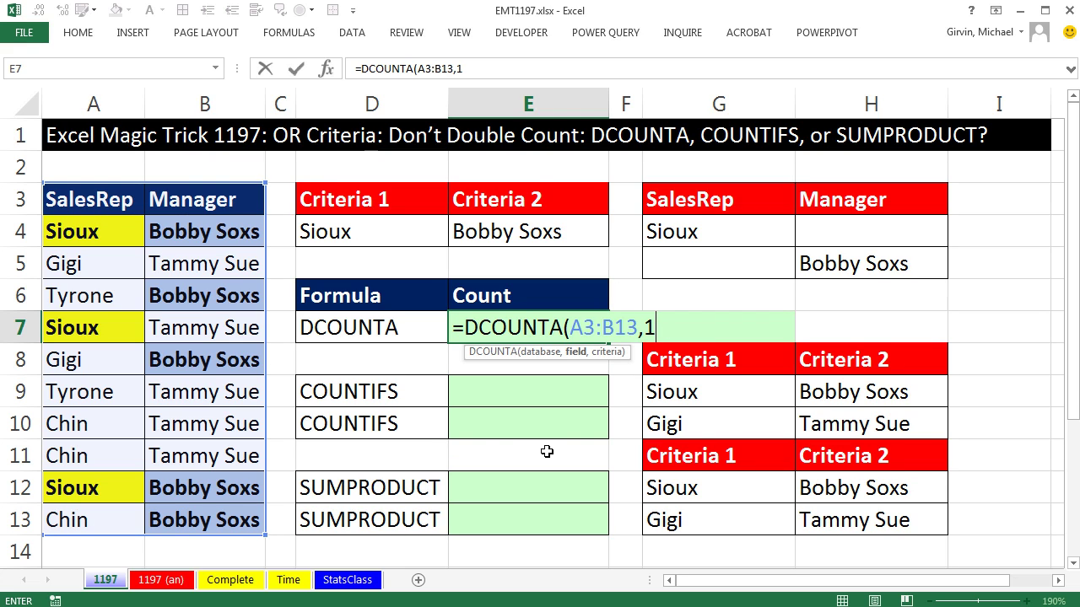
text(,)
click(676, 203)
drag(808, 205, 838, 205)
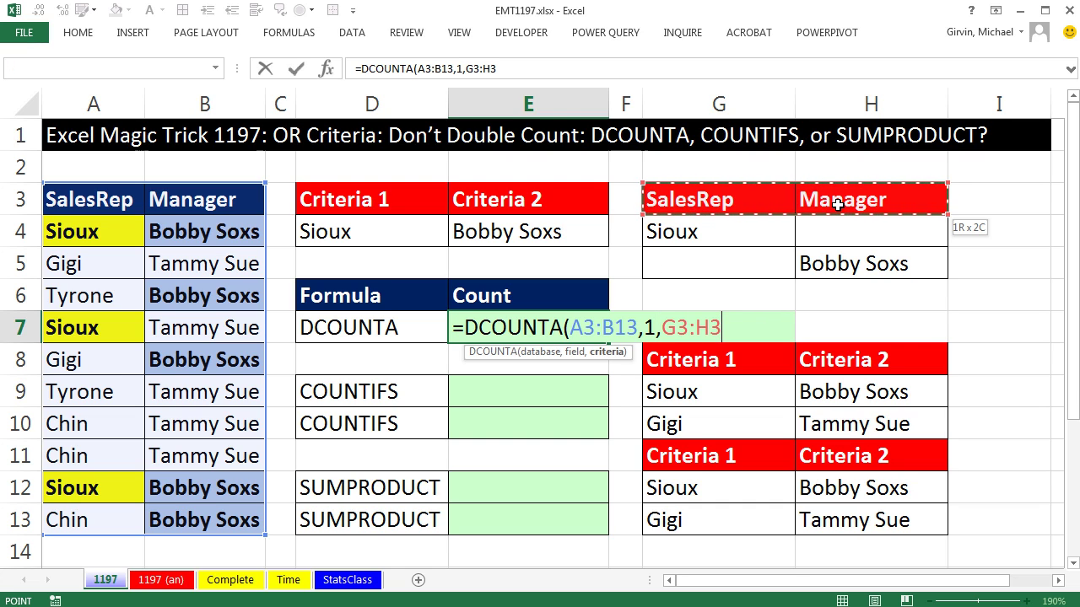
drag(838, 204, 841, 263)
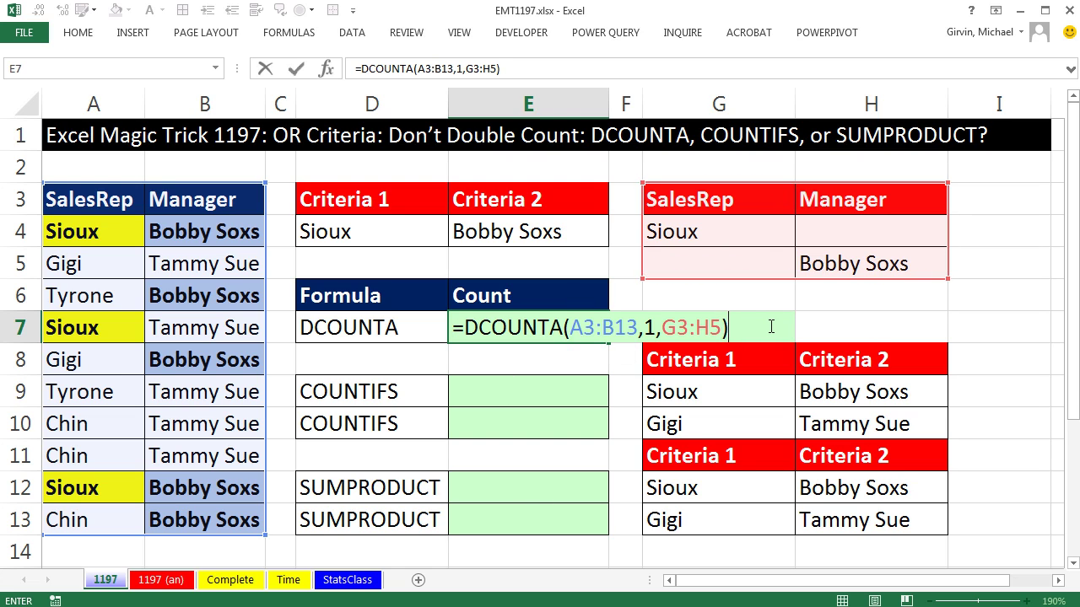
key(Return)
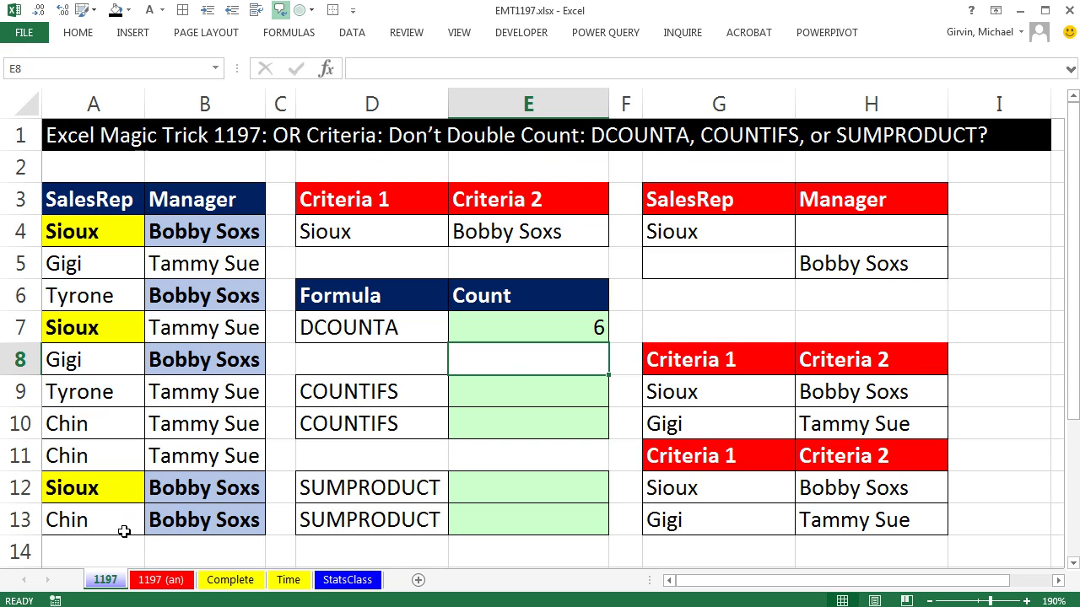
- Begin the formula in E9 with COUNTIFS over the absolute SalesRep range $A$4:$A$13, using G9 as the criterion
click(530, 390)
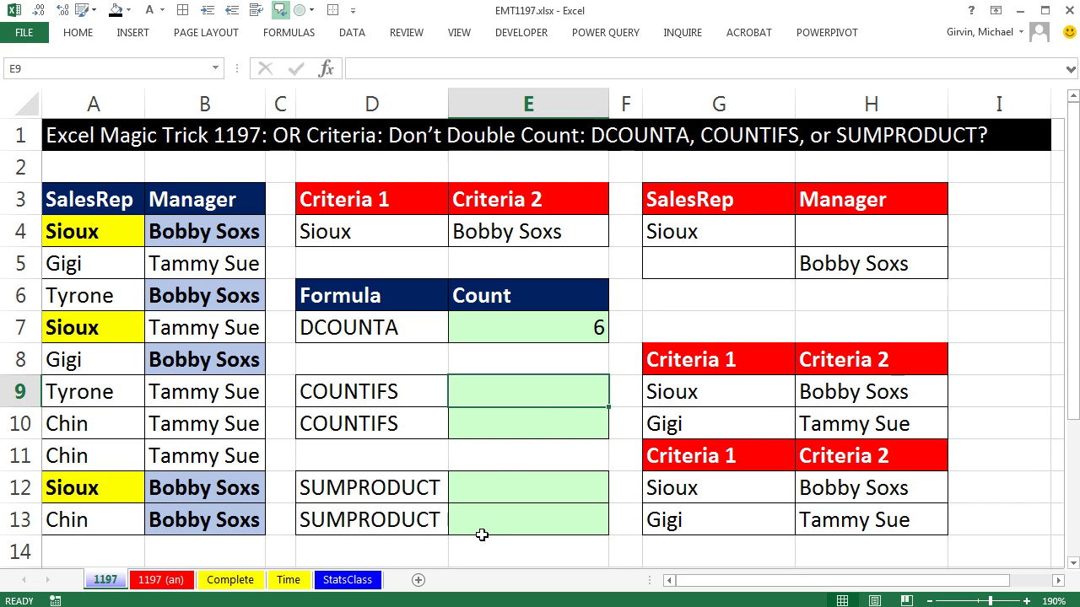
text(=count)
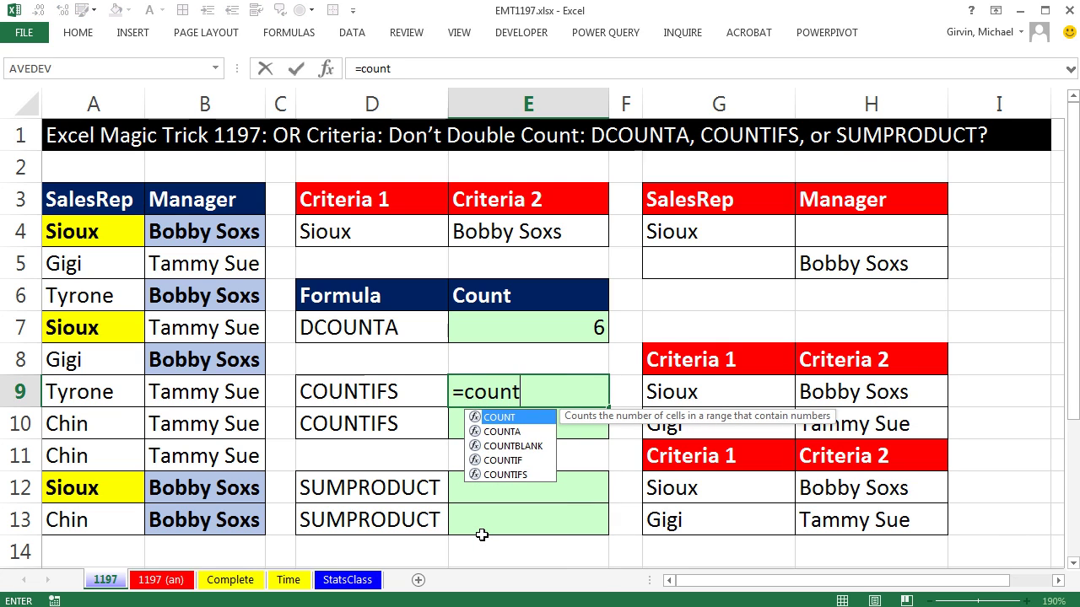
text(ifs)
key(Tab)
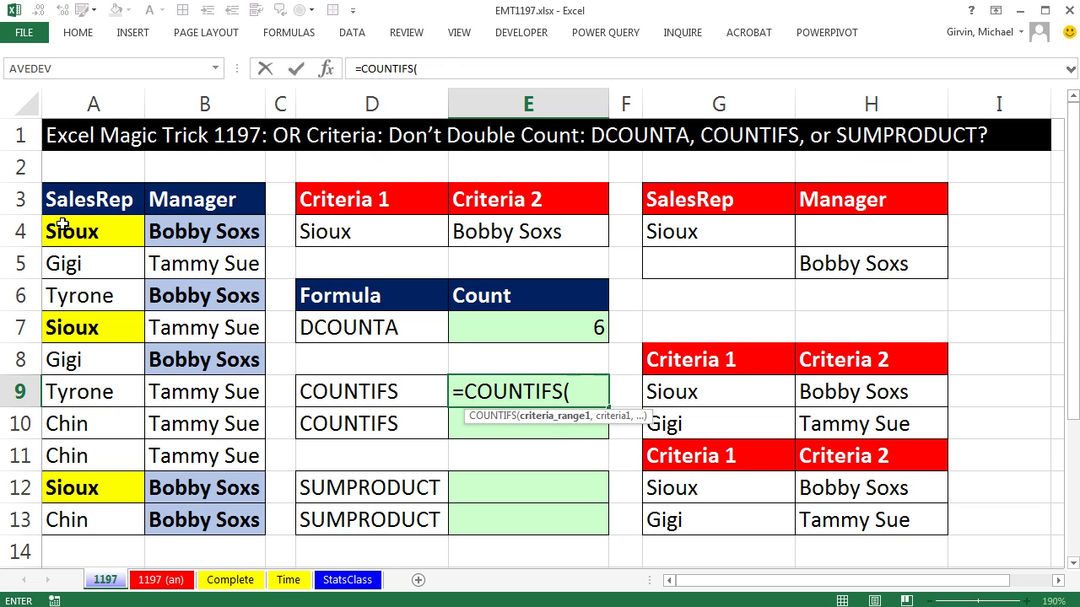
drag(62, 224, 111, 514)
key(F4)
text(,)
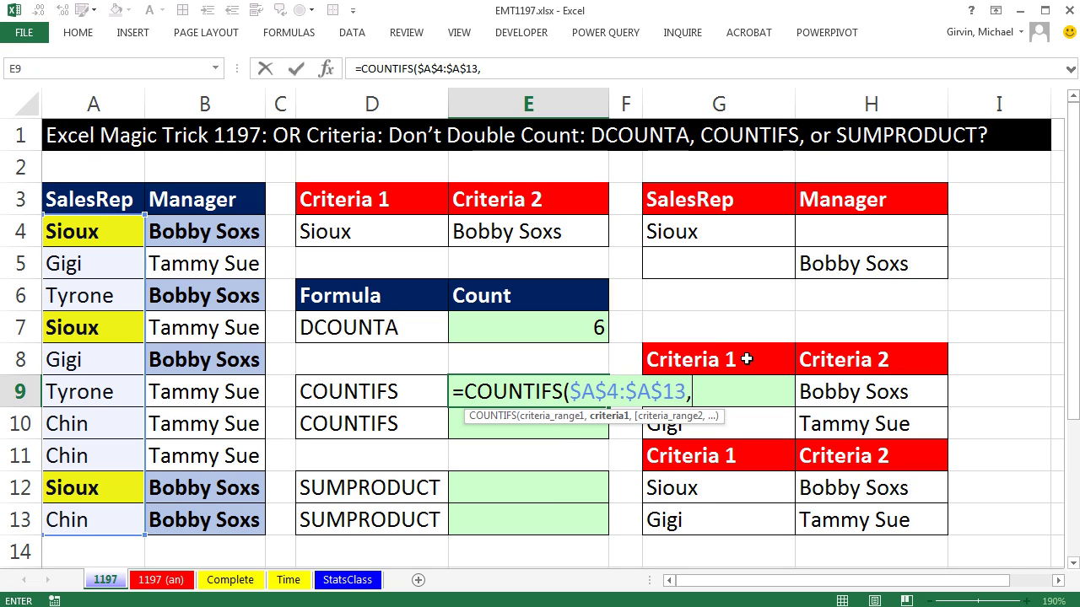
key(Right)
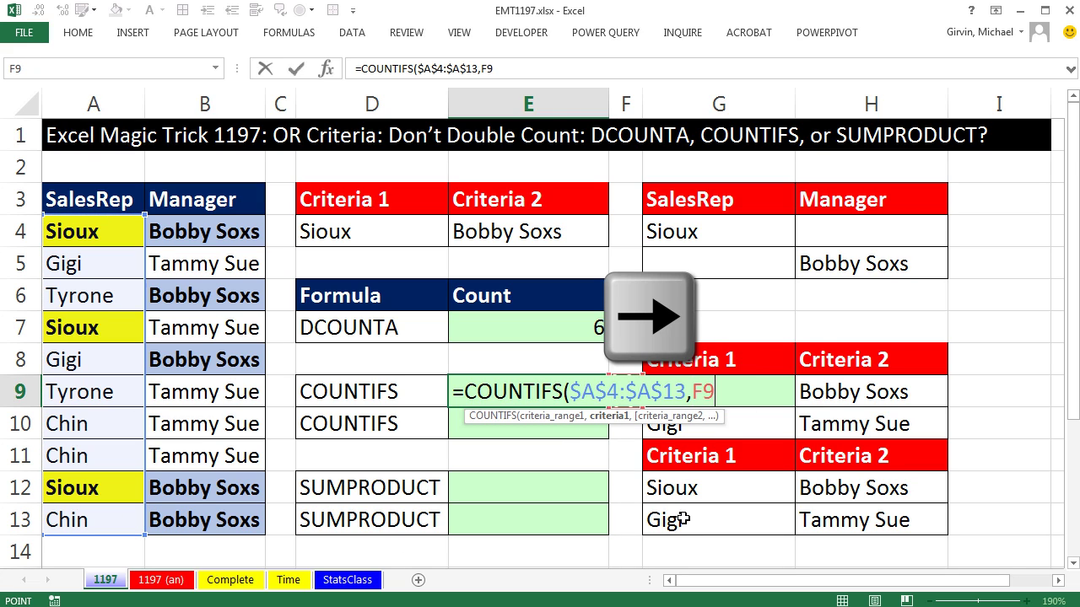
key(Right)
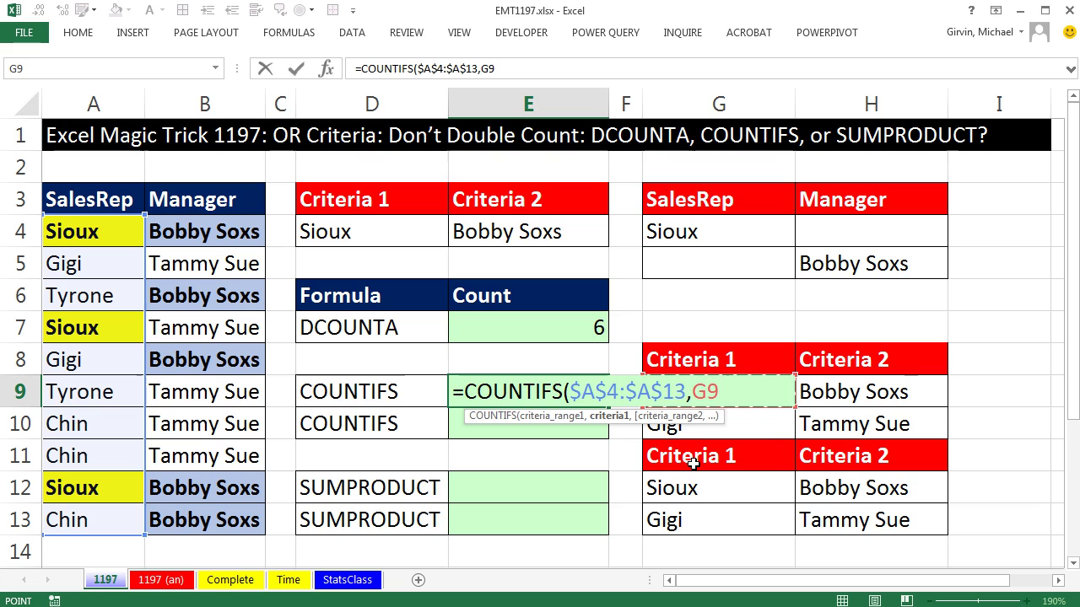
text())
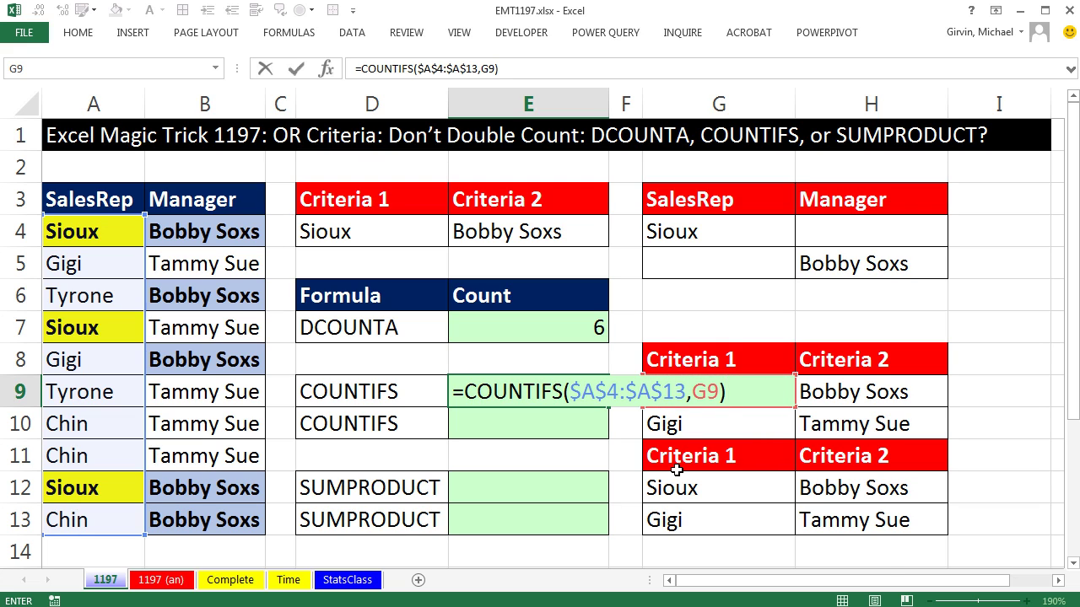
- Add a second COUNTIFS over $B$4:$B$13 with criterion H9 to the formula and enter it in E9
text(+countifs)
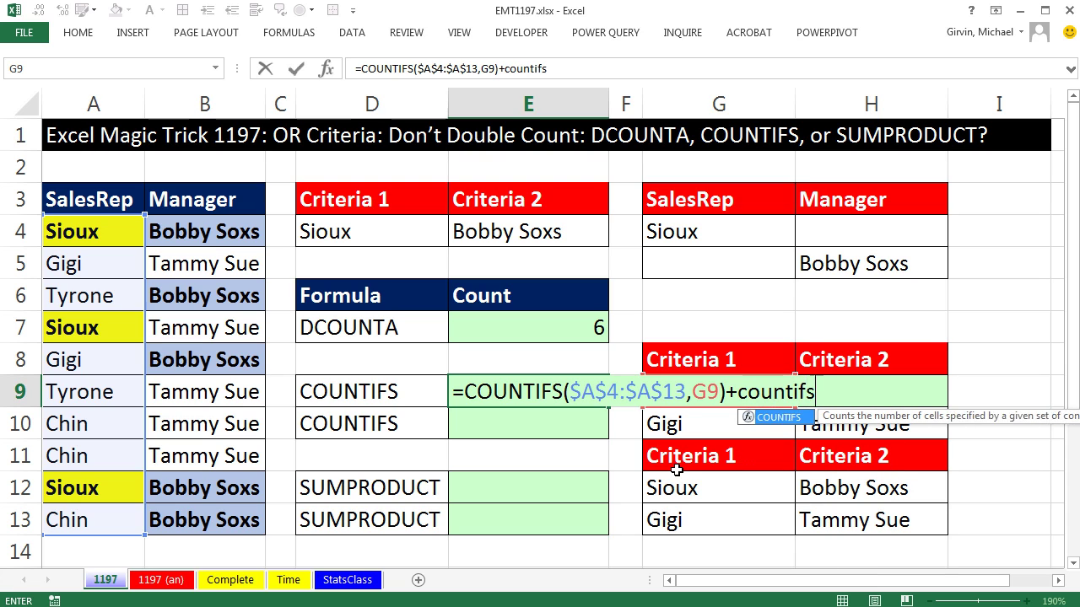
key(Tab)
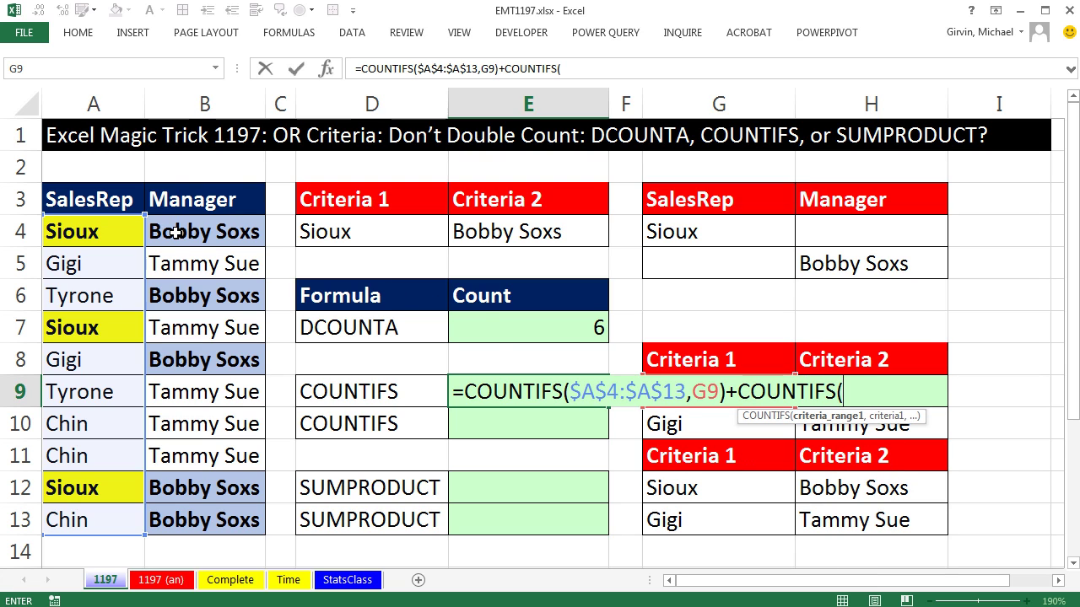
drag(176, 233, 222, 518)
key(F4)
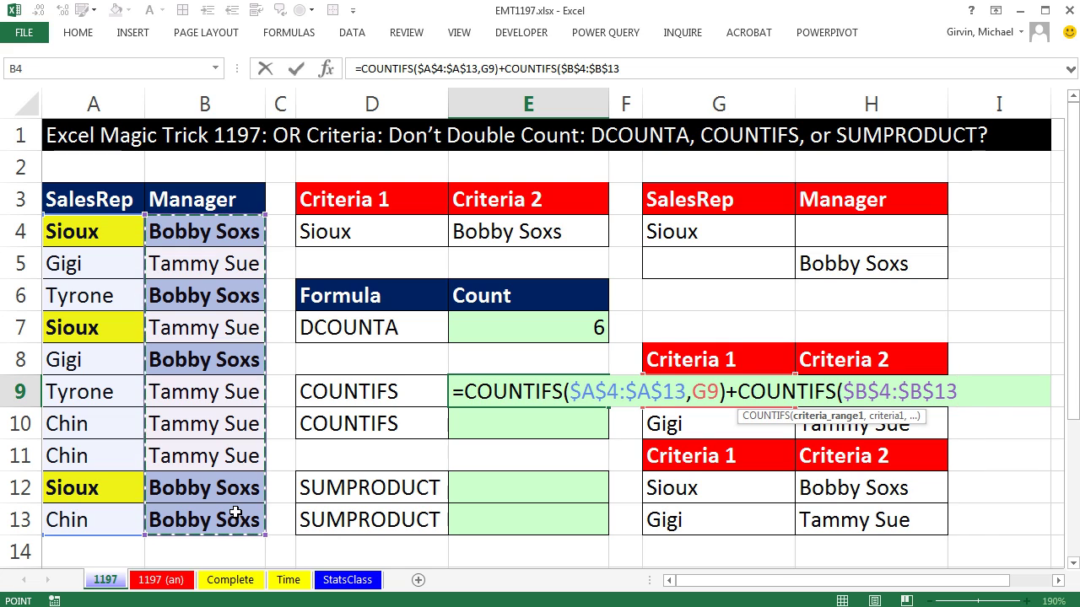
text(,)
key(Right)
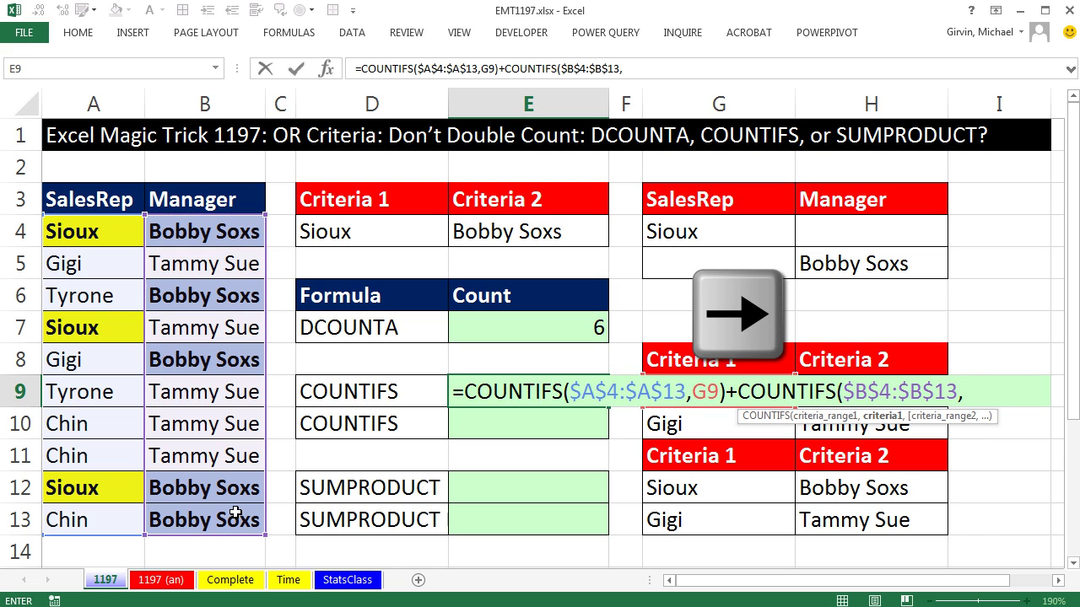
key(Right)
key(Right)
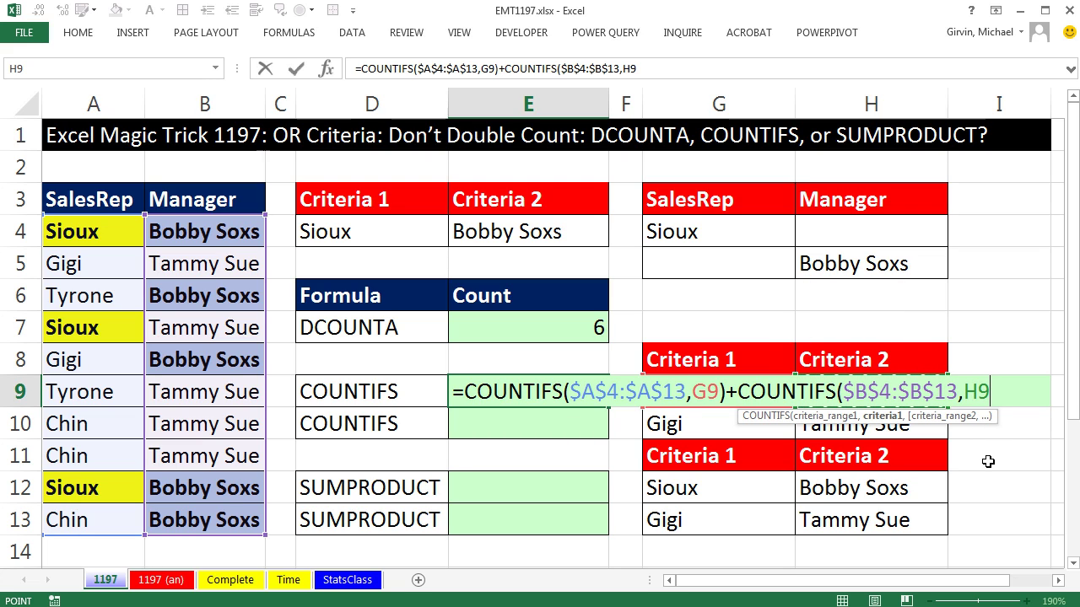
text())
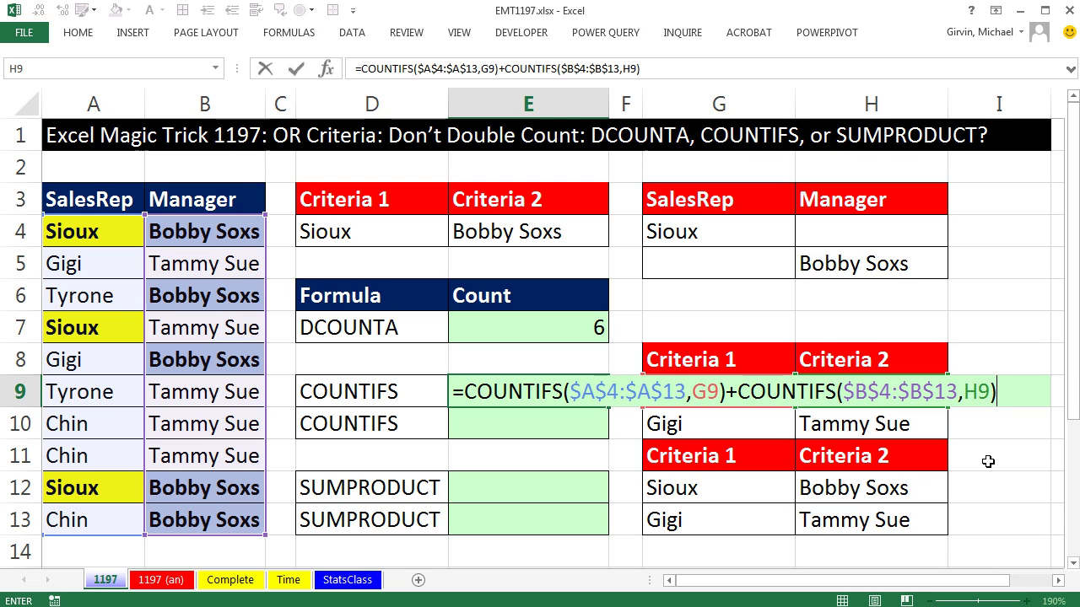
key(ctrl+Return)
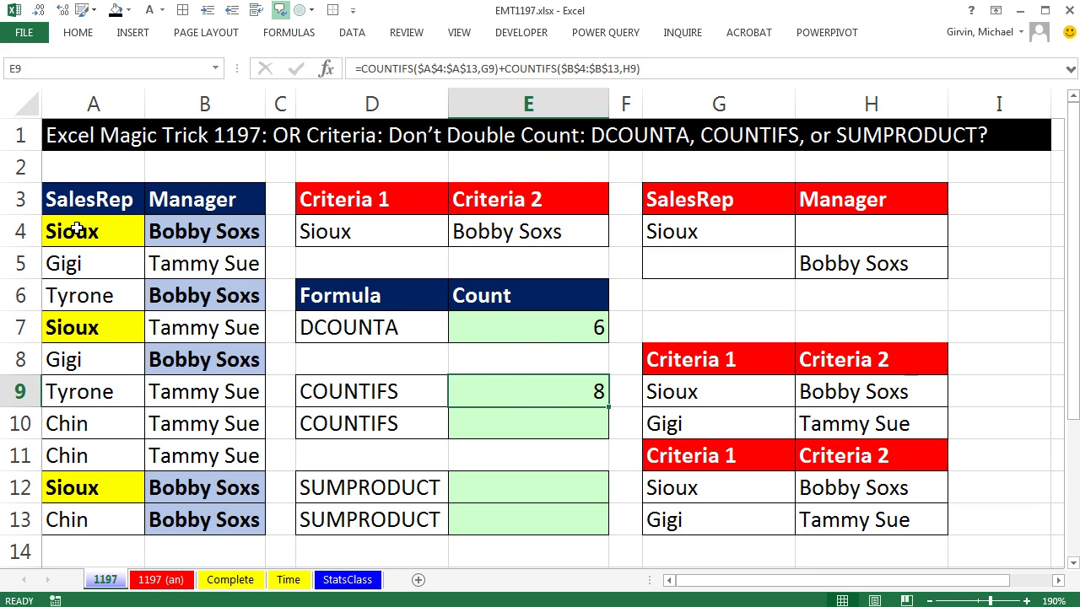
- Examine the records in A4:B4 and A12:B12 against both criteria for double counting
drag(76, 228, 195, 230)
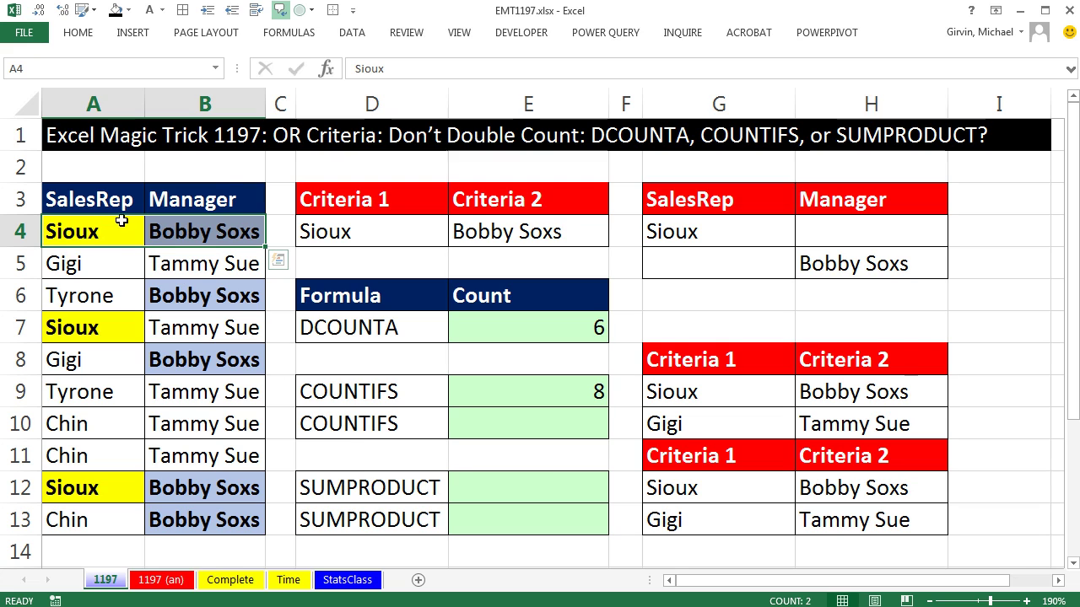
click(492, 379)
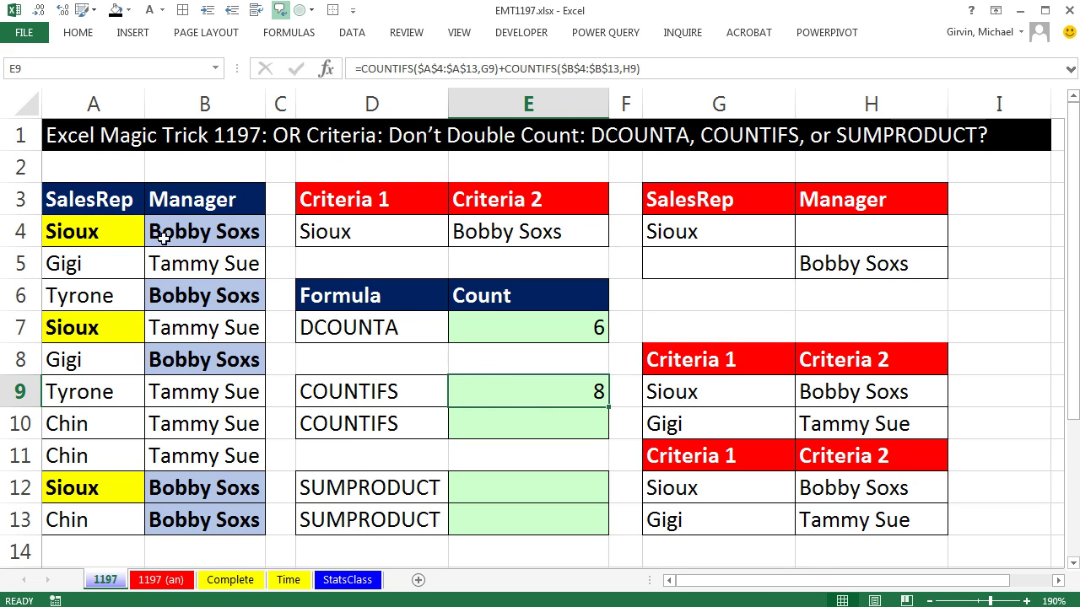
drag(101, 232, 194, 237)
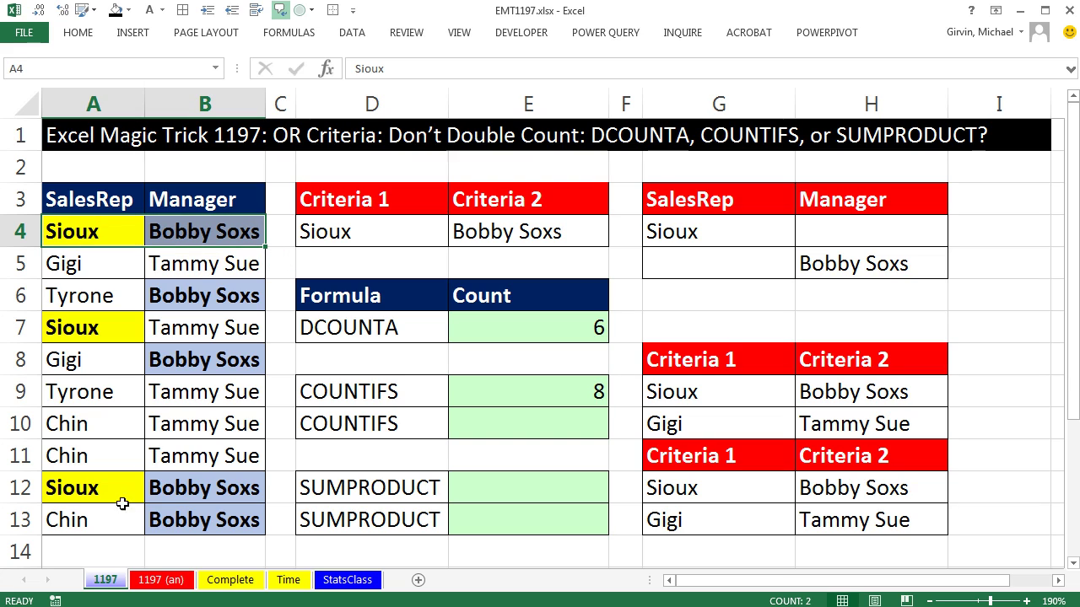
drag(80, 491, 193, 492)
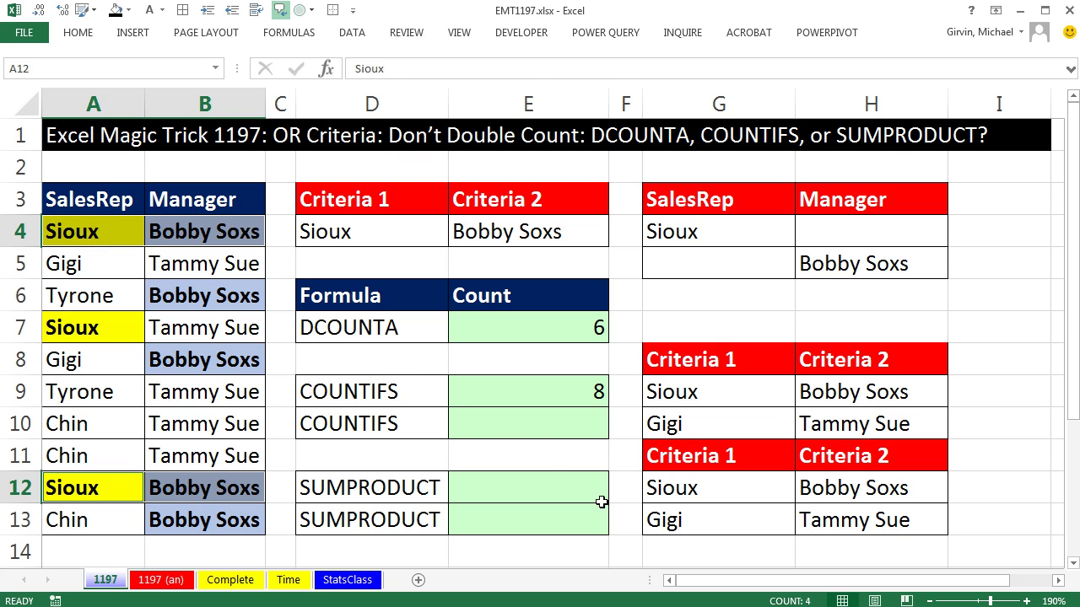
- Extend the E9 formula by subtracting a COUNTIFS whose first criteria range is absolute $A$4:$A$13 with criterion G9
click(589, 392)
key(F2)
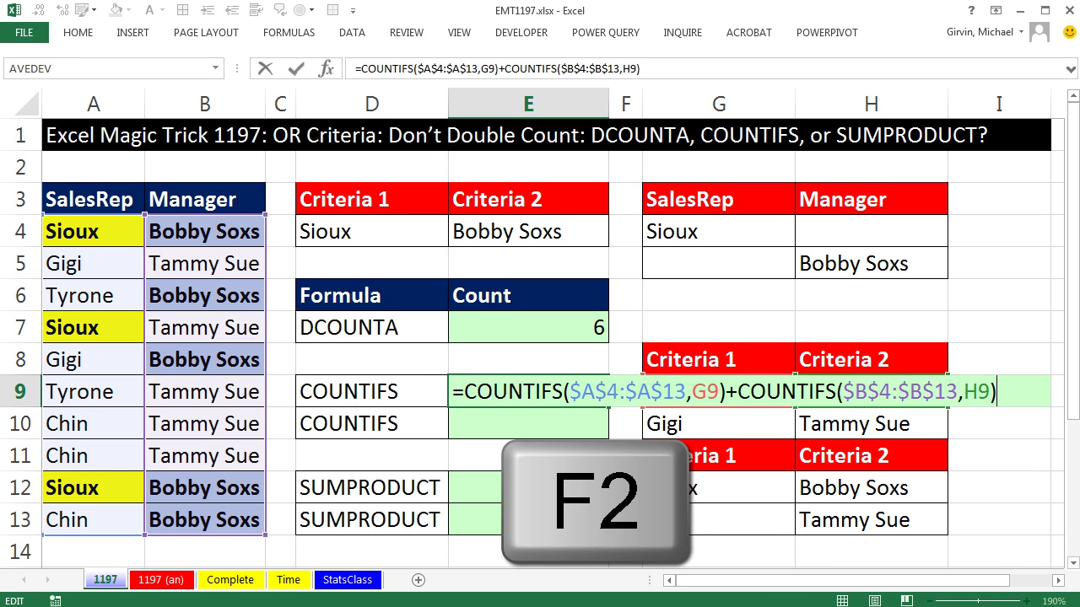
text(-counti)
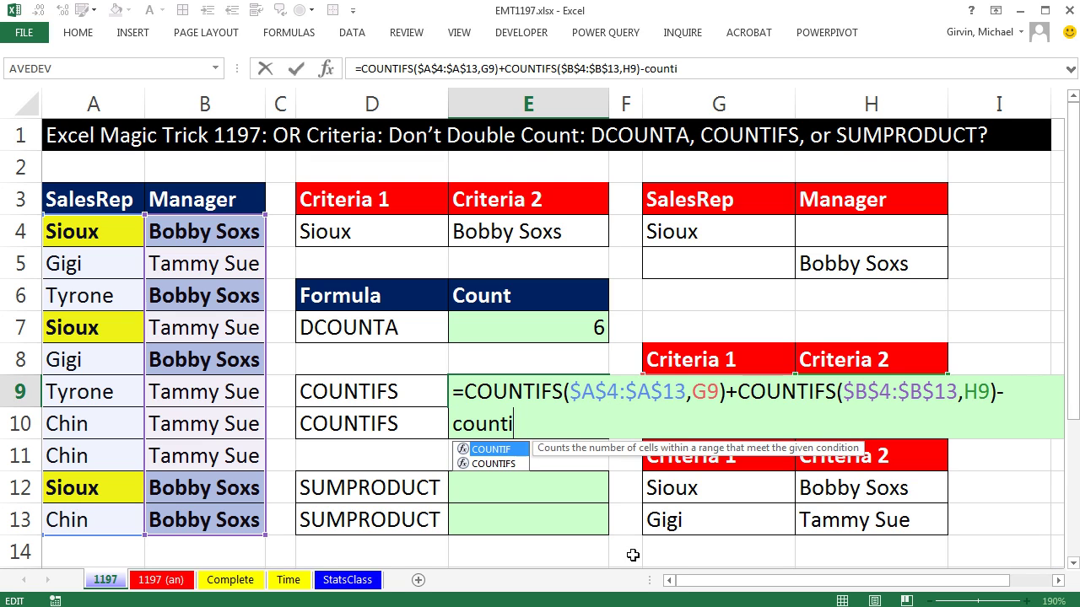
key(Down)
key(Tab)
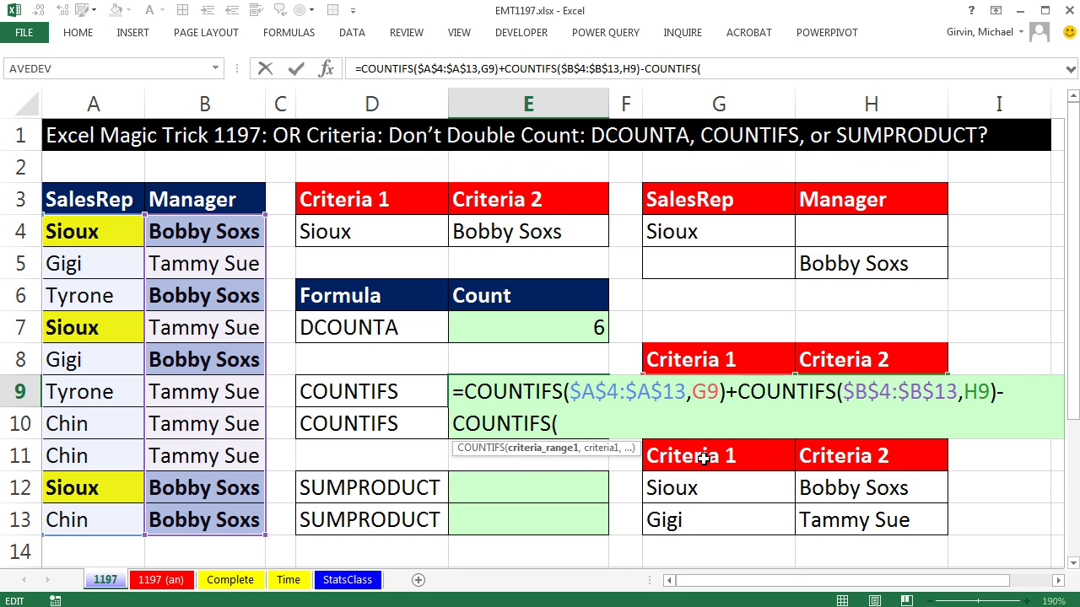
drag(74, 232, 93, 523)
key(F4)
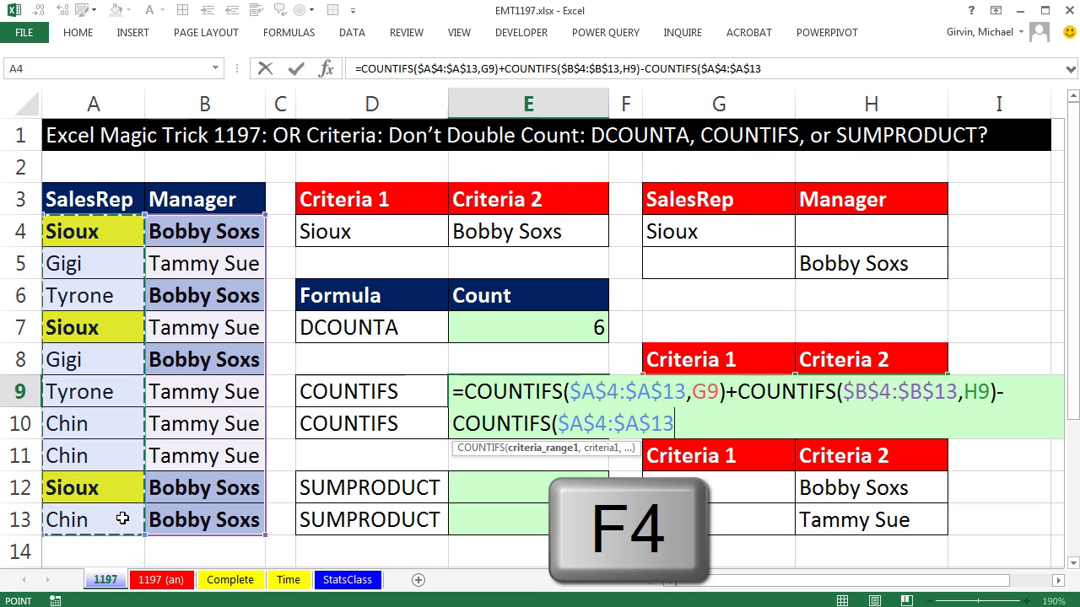
text(,)
key(Right)
key(Right)
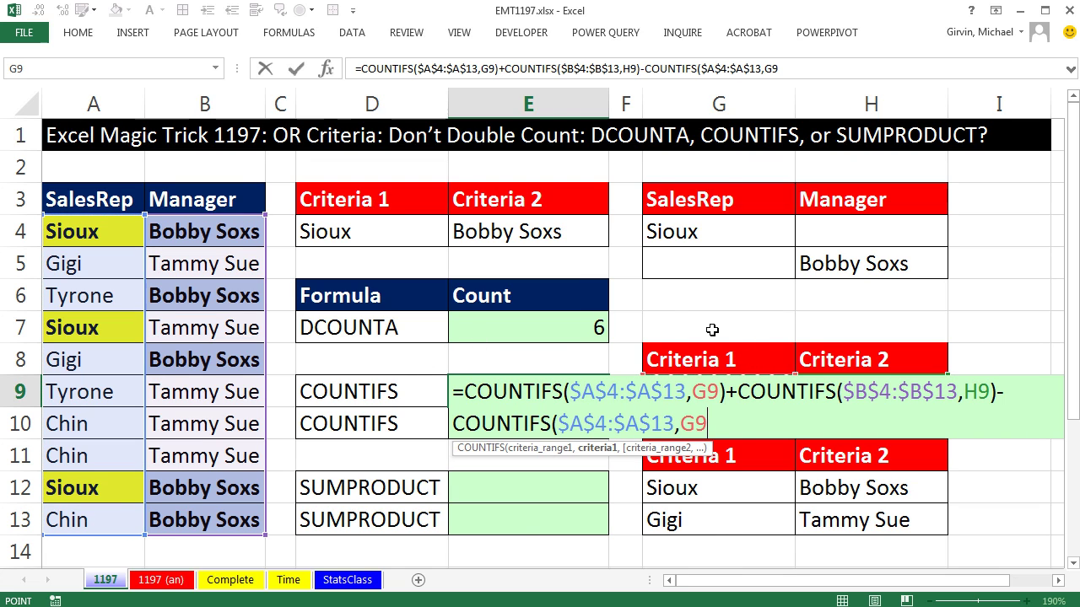
- Add absolute range $B$4:$B$13 with criterion H9 to the subtracted COUNTIFS and enter the formula in E9
text(,)
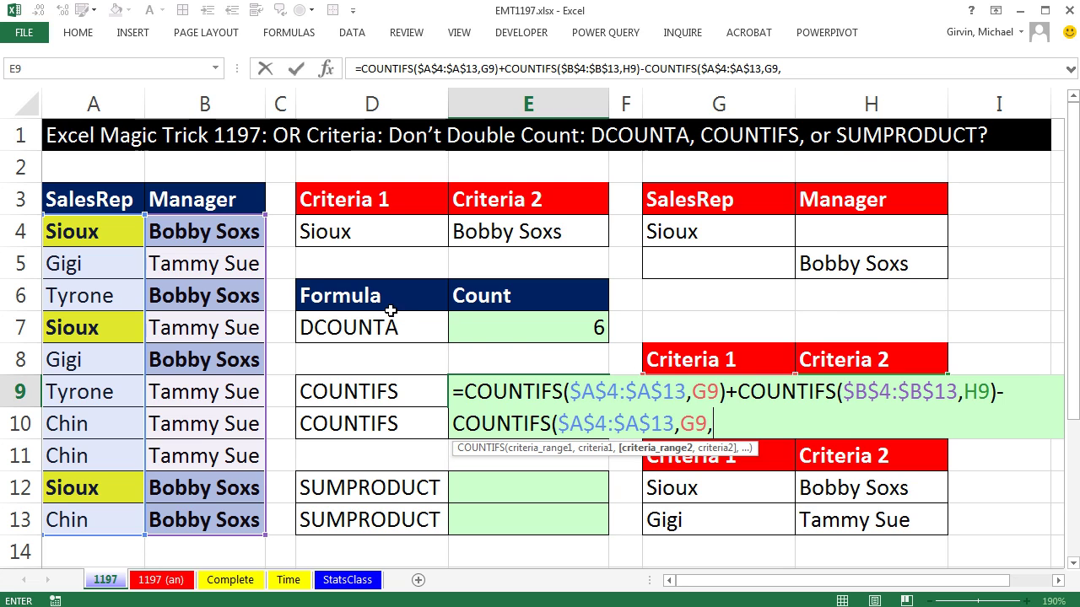
drag(226, 232, 232, 521)
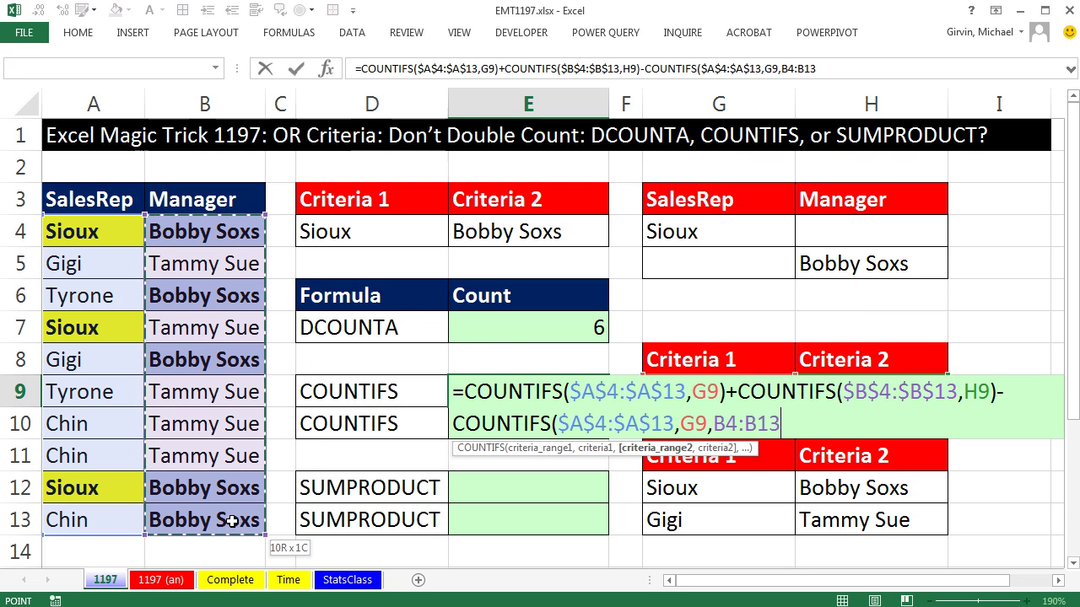
key(F4)
text(,)
key(Right)
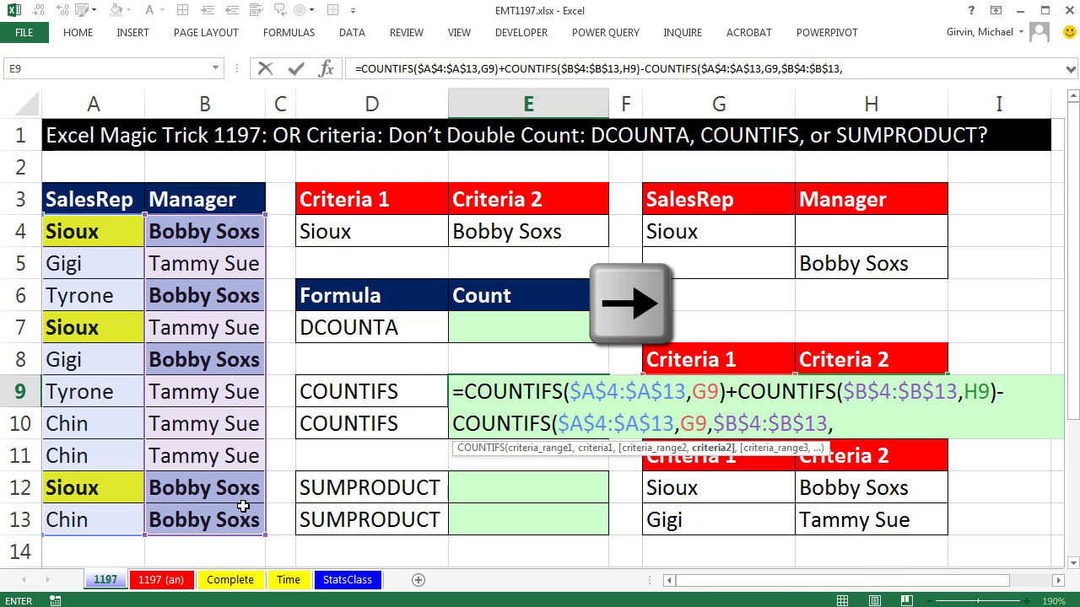
key(Right)
key(Right)
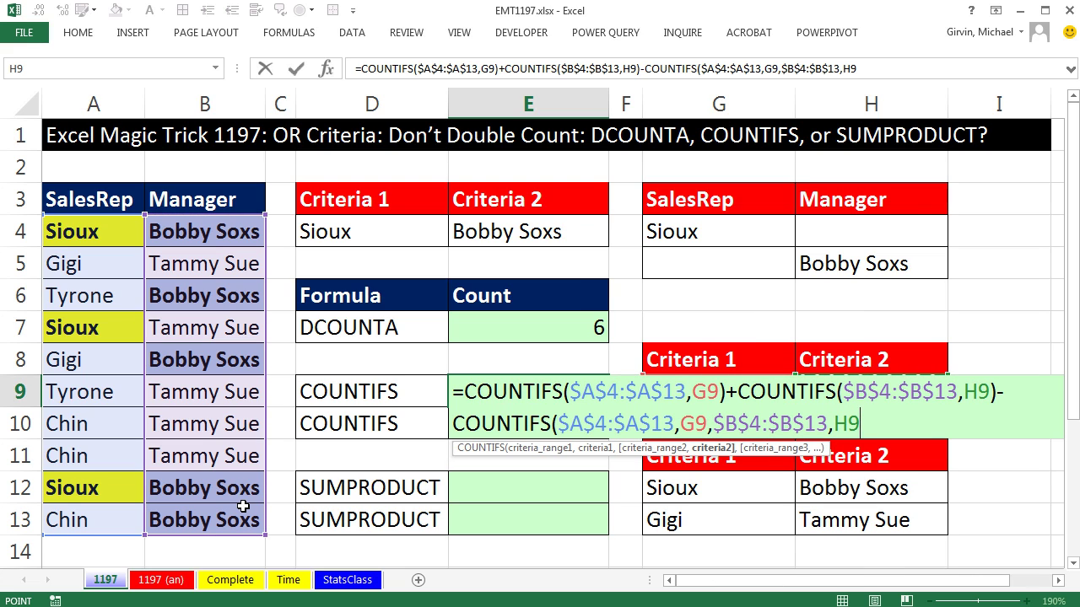
text())
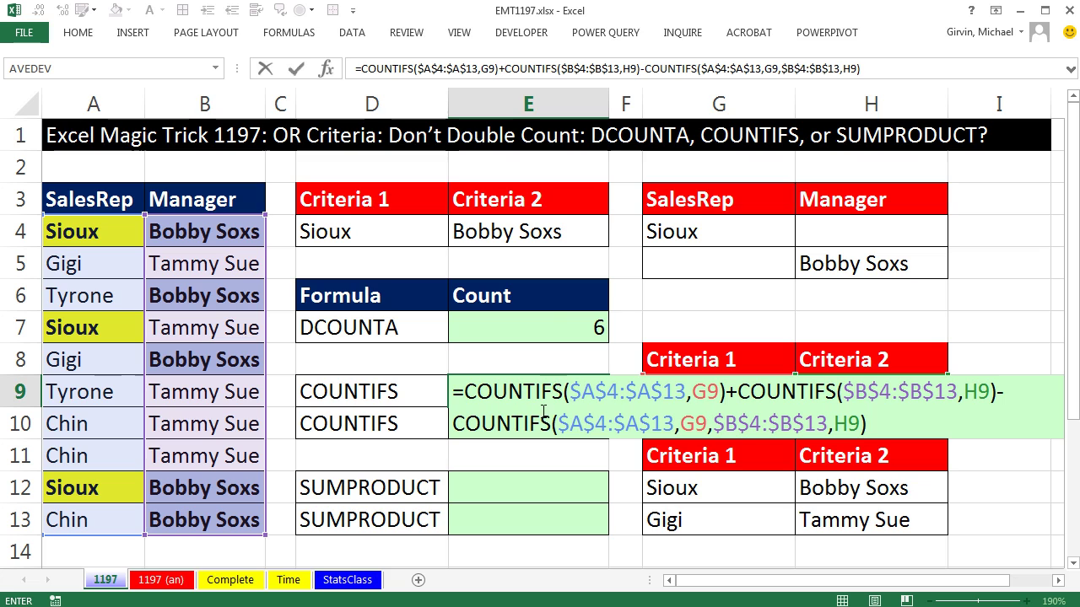
key(ctrl+Return)
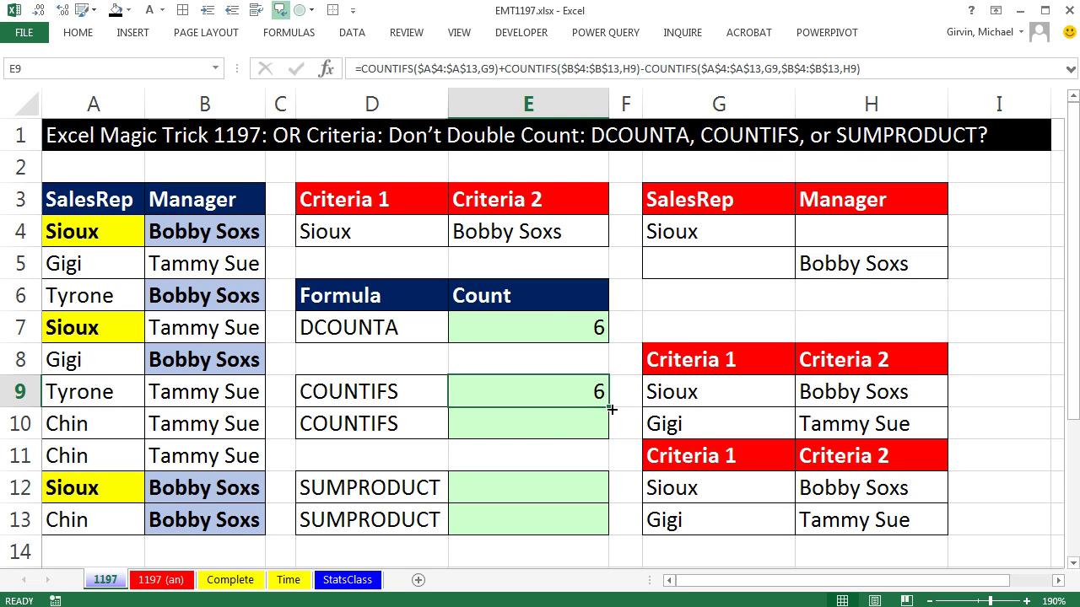
- Copy the COUNTIFS formula from E9 down to E10 and check the copied formula's cell references
drag(611, 410, 617, 439)
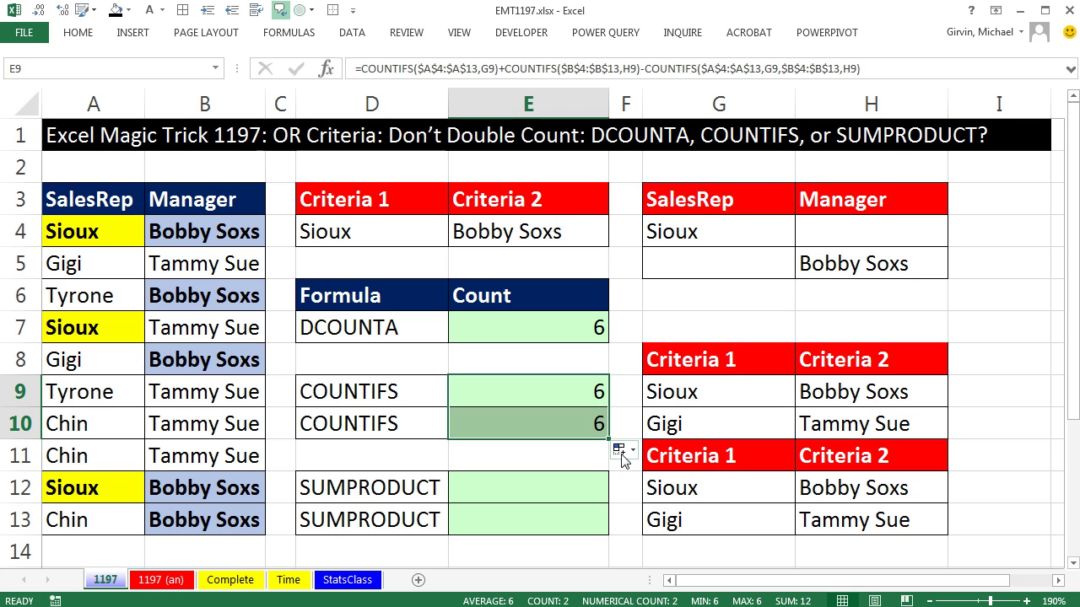
click(534, 426)
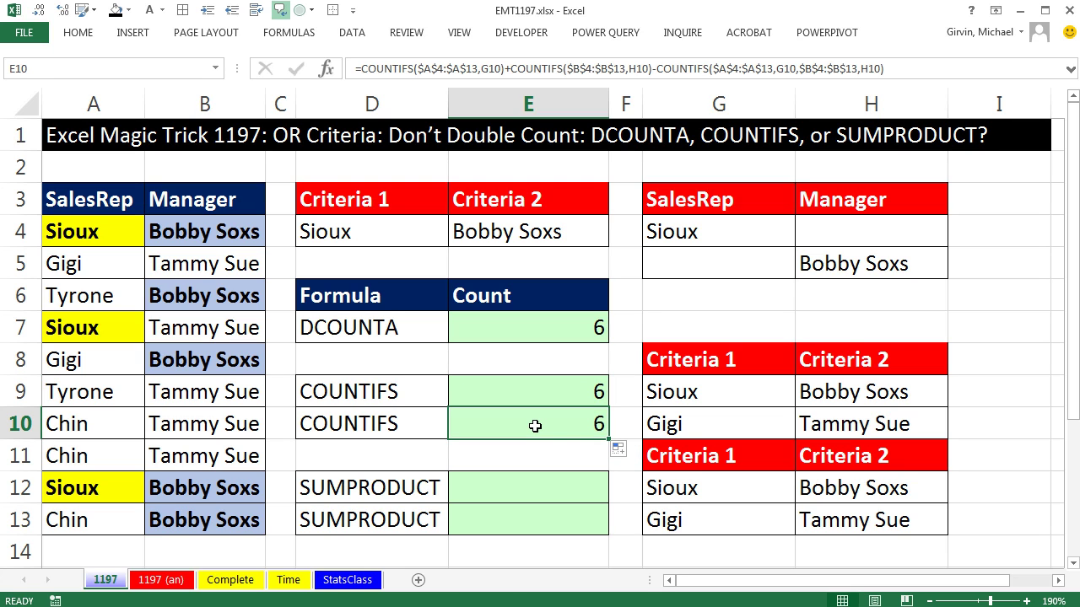
key(F2)
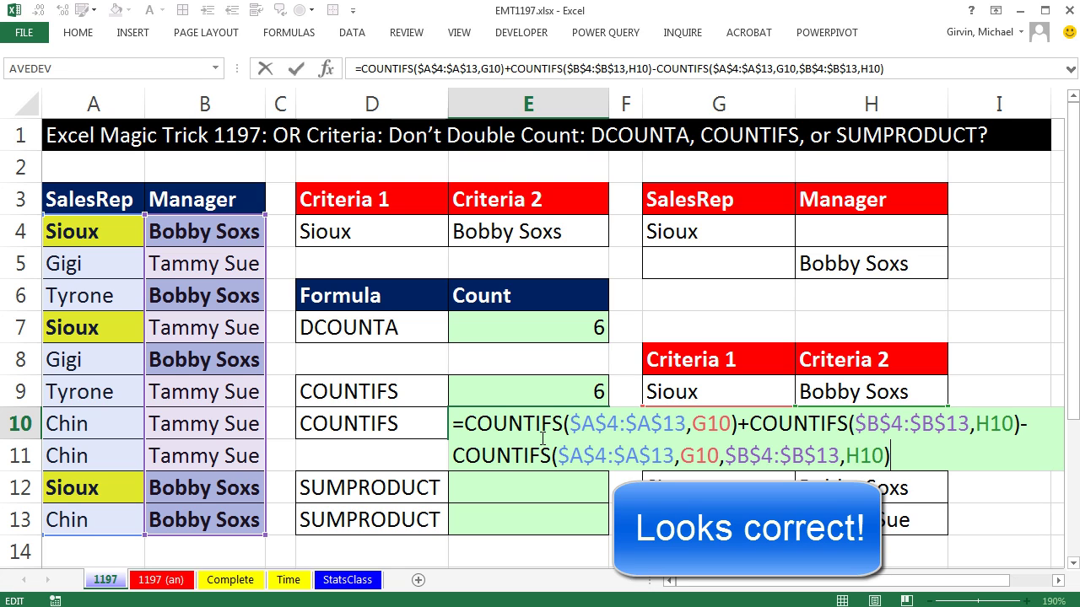
key(ctrl+Return)
- Open Evaluate Formula for E9 and evaluate through the addition of the first two COUNTIFS
click(545, 388)
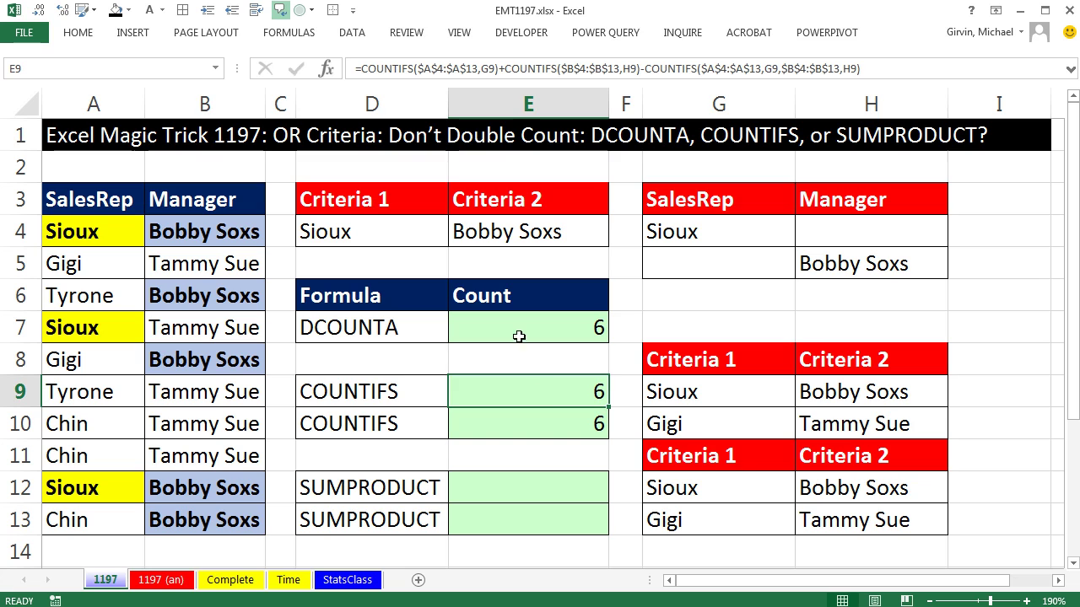
click(289, 32)
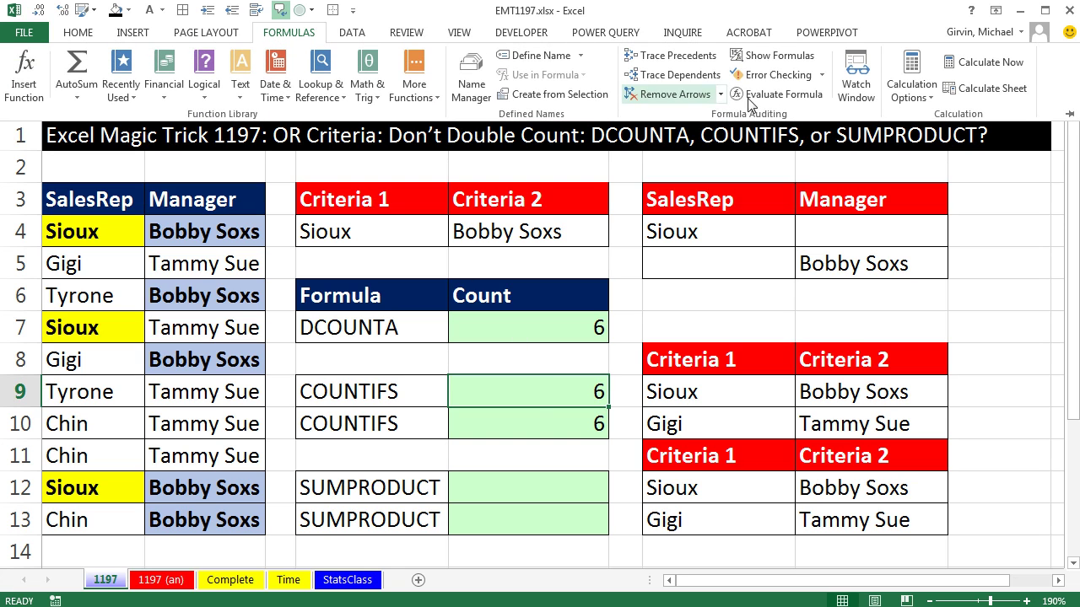
click(559, 460)
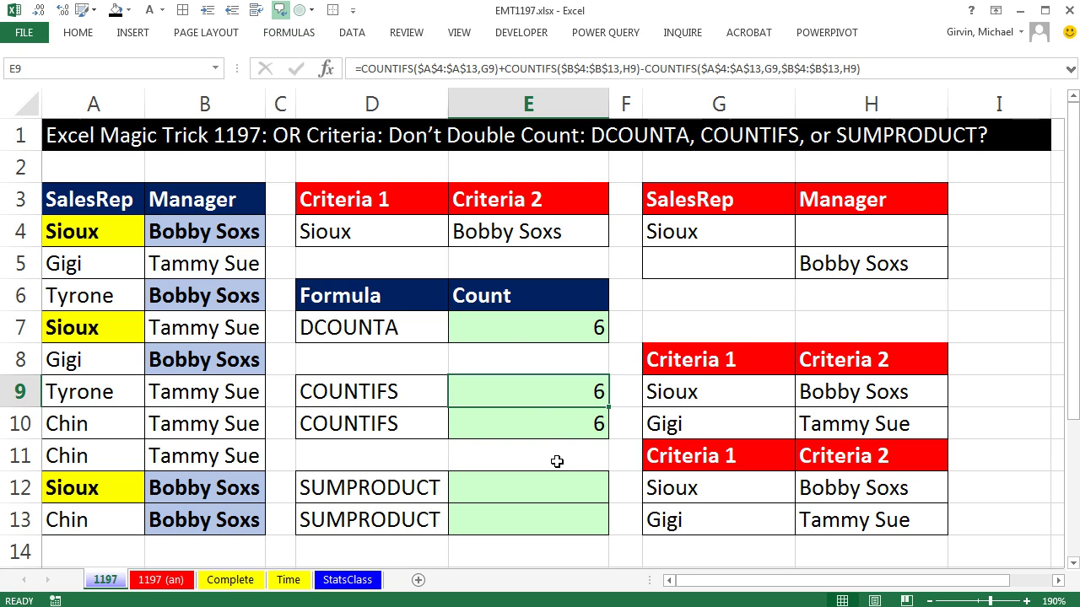
key(alt)
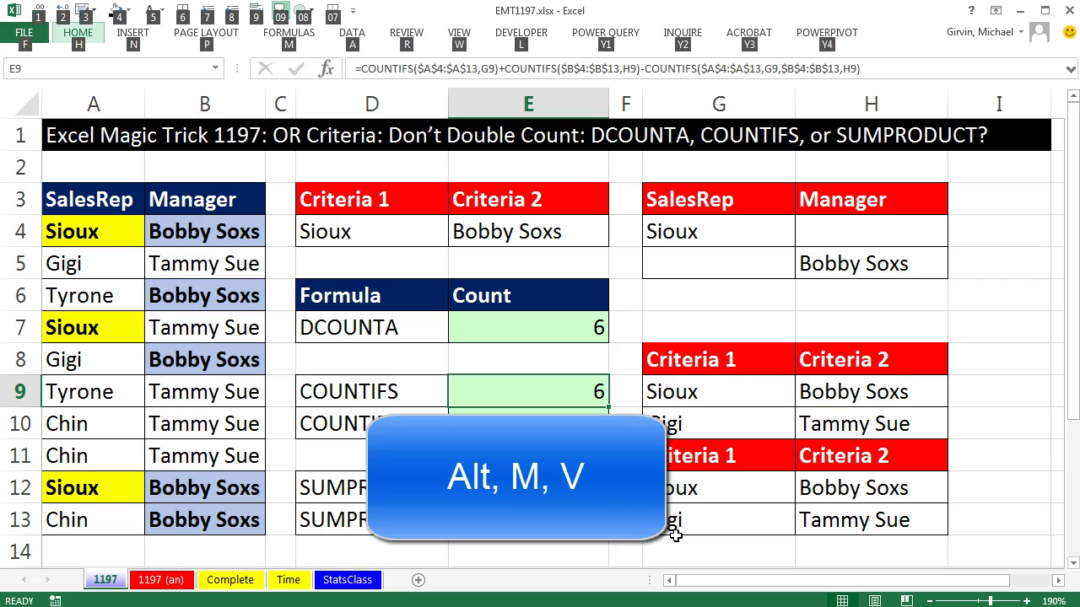
key(m)
key(v)
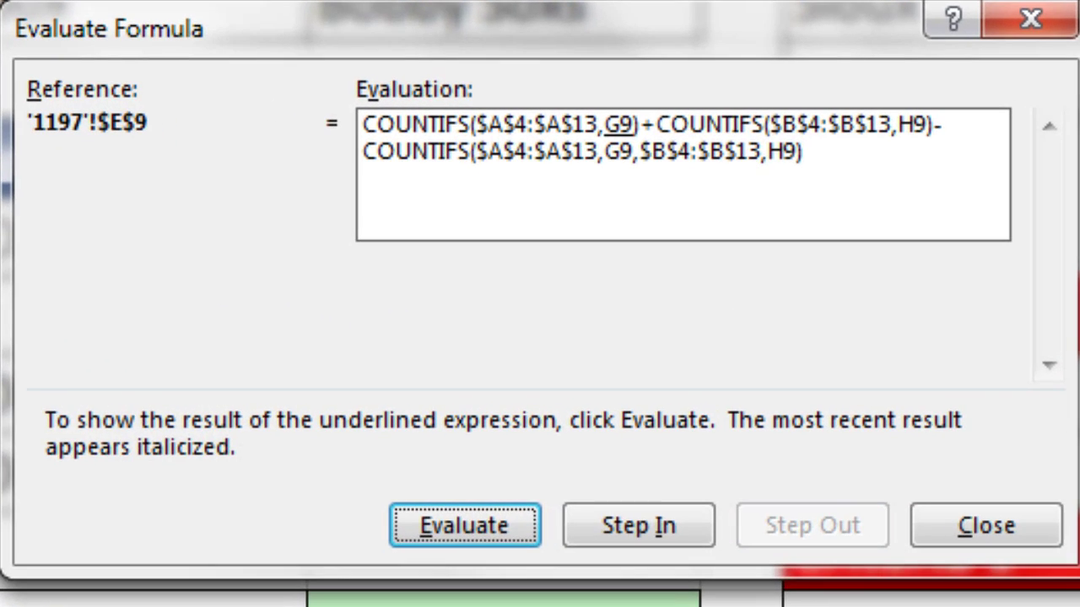
key(Return)
key(Return)
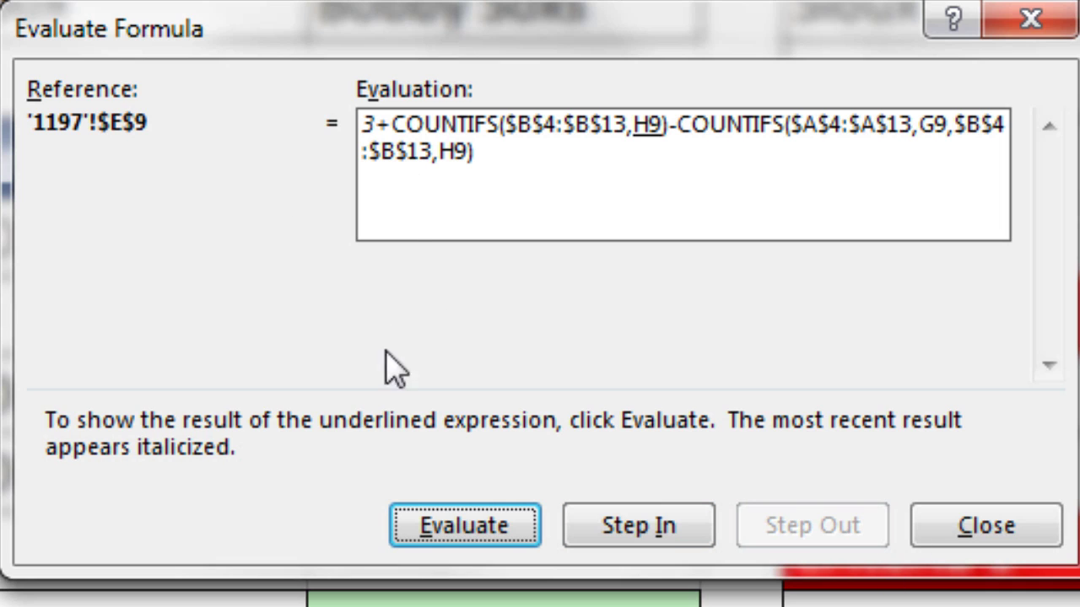
key(Return)
key(Return)
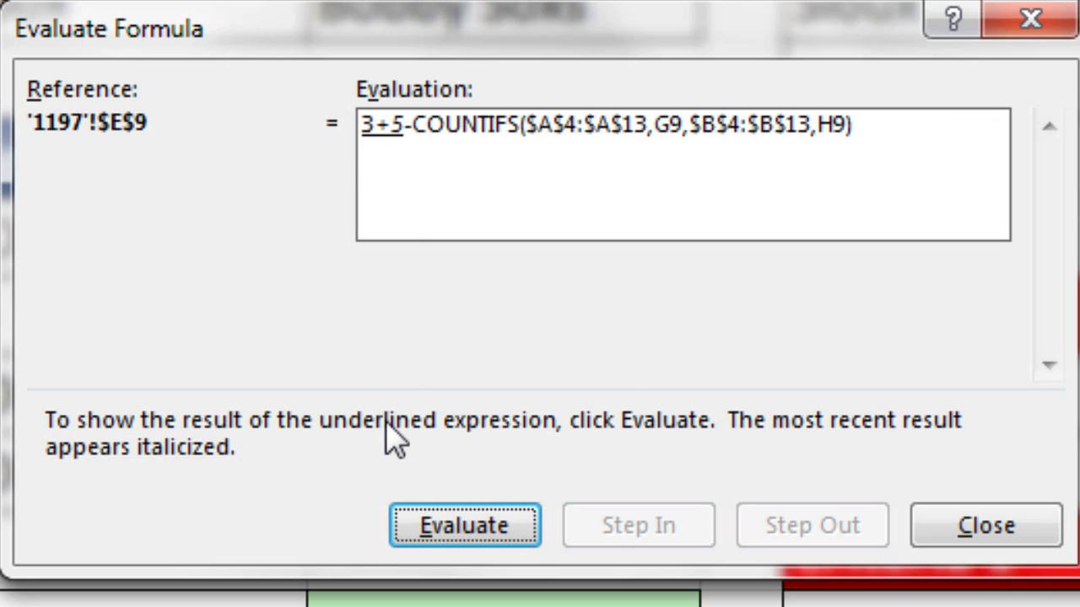
key(Return)
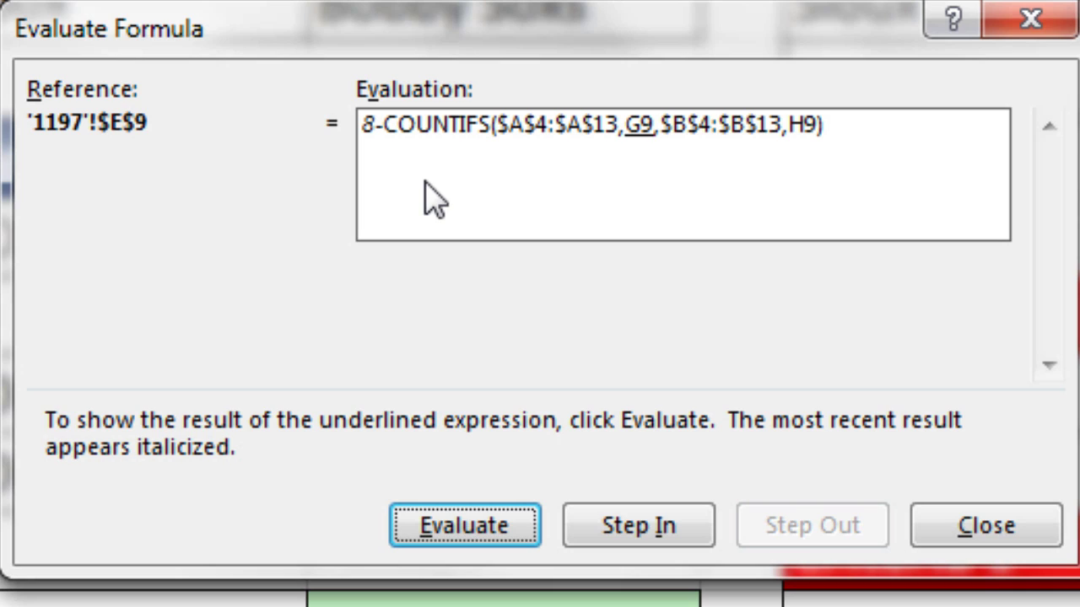
- Evaluate the subtracted COUNTIFS and the final subtraction in E9, and close the evaluation
key(Return)
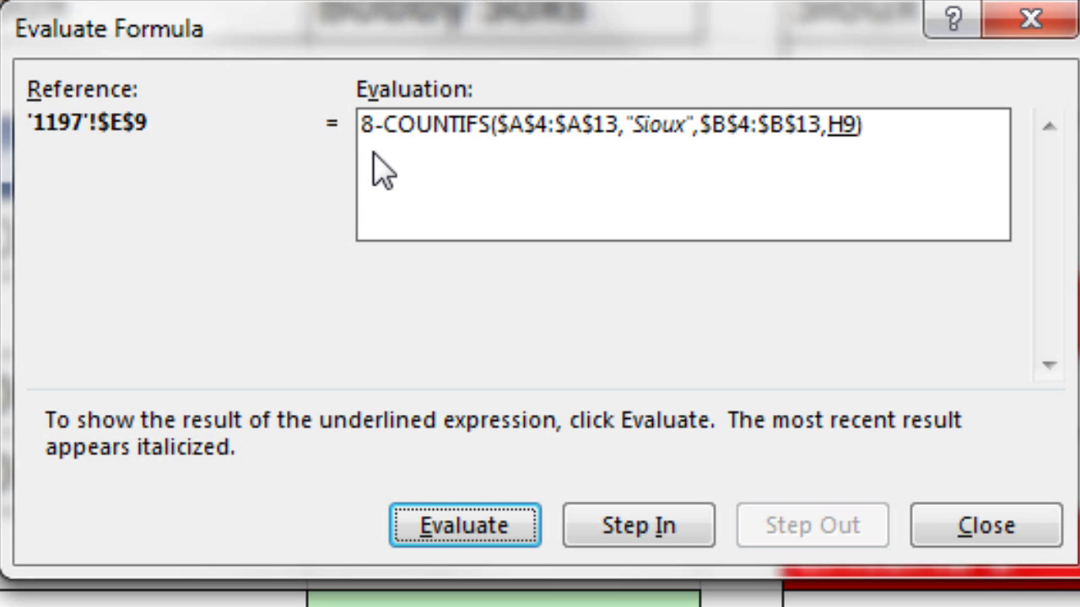
key(Return)
key(Return)
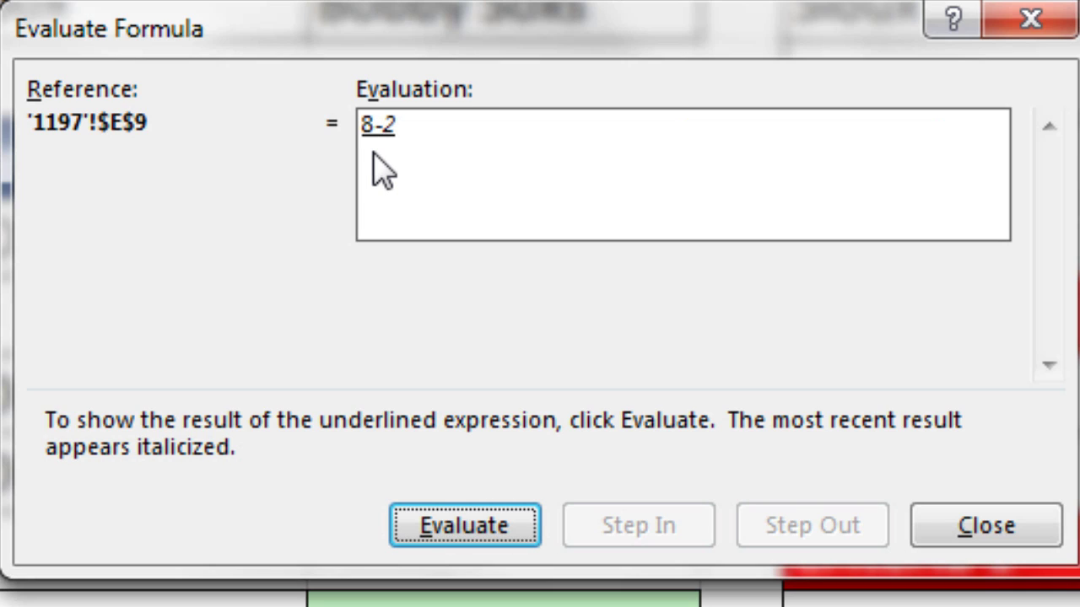
key(Return)
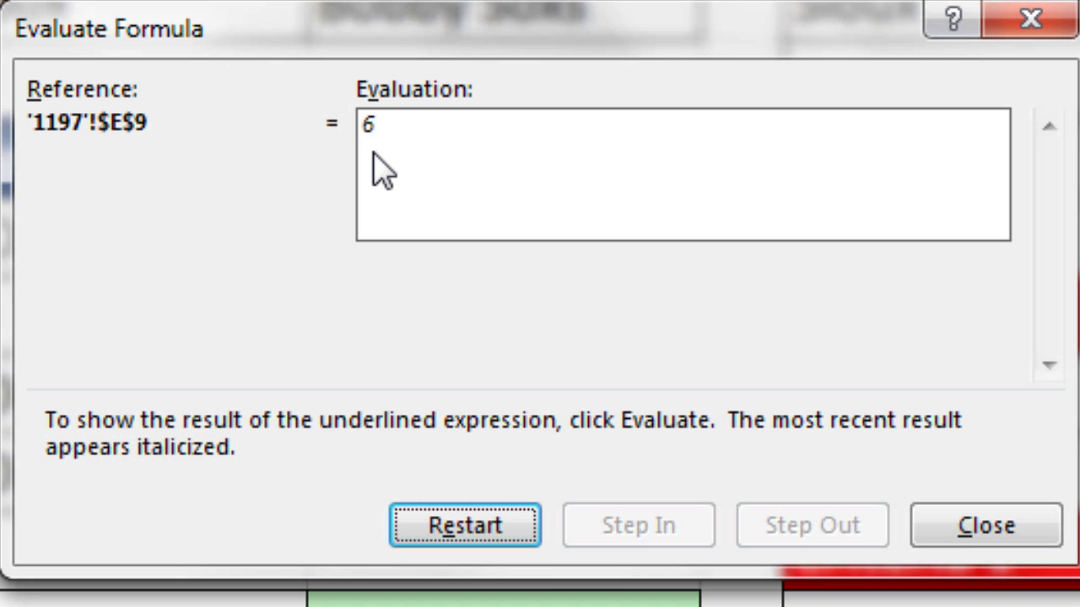
key(Escape)
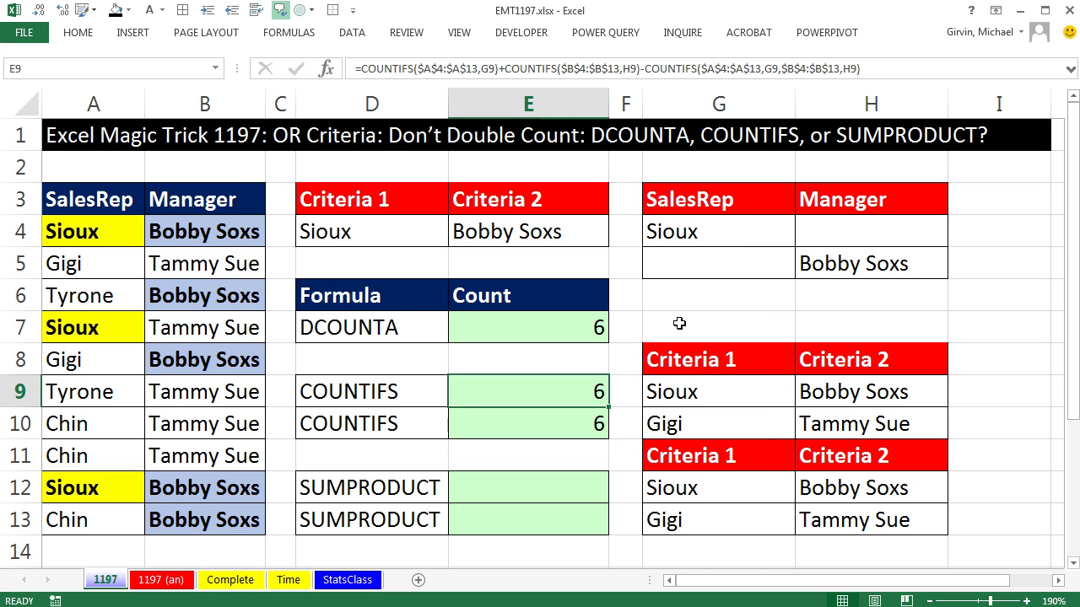
- Review the COUNTIFS formula in E9 and the DCOUNTA formula in E7 without changing them
double_click(546, 392)
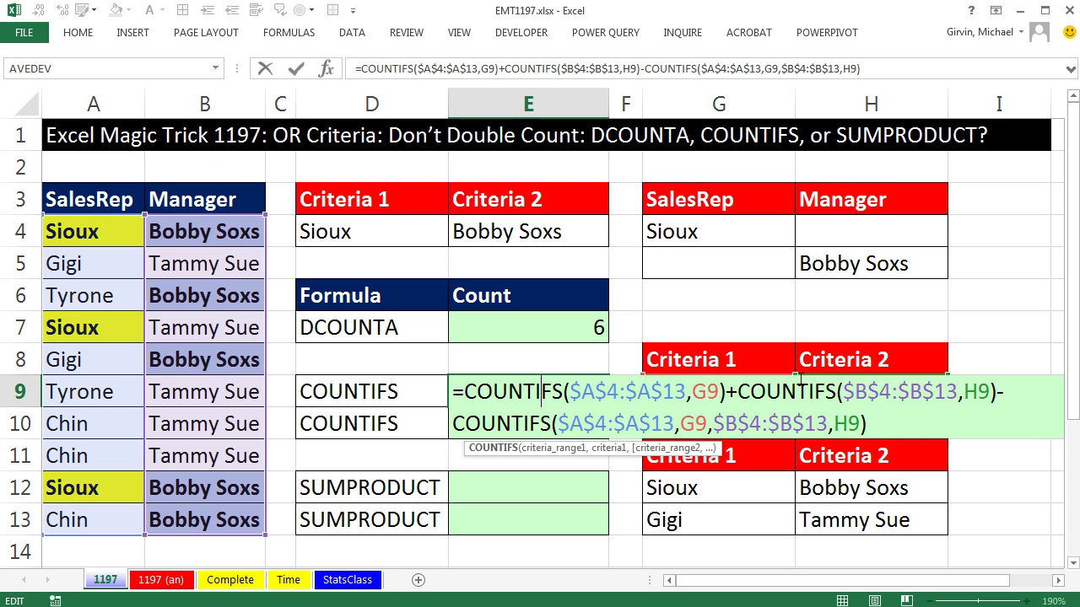
key(ctrl+Return)
click(582, 325)
key(F2)
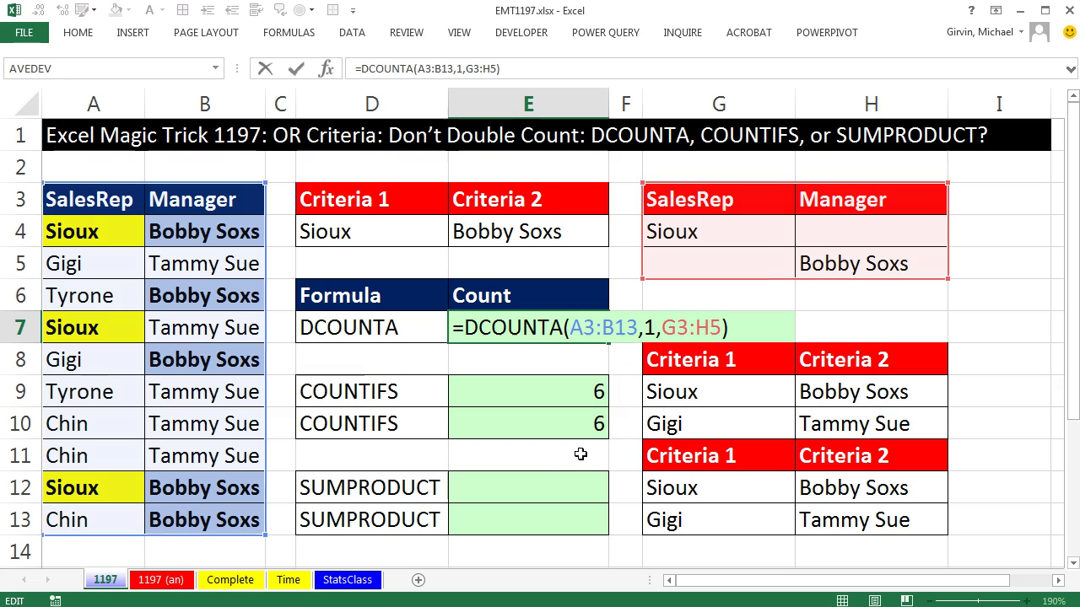
key(ctrl+Return)
- Start a SUMPRODUCT formula in E12 with the first comparison, $A$4:$A$13=G12, inside three opening parentheses
click(545, 484)
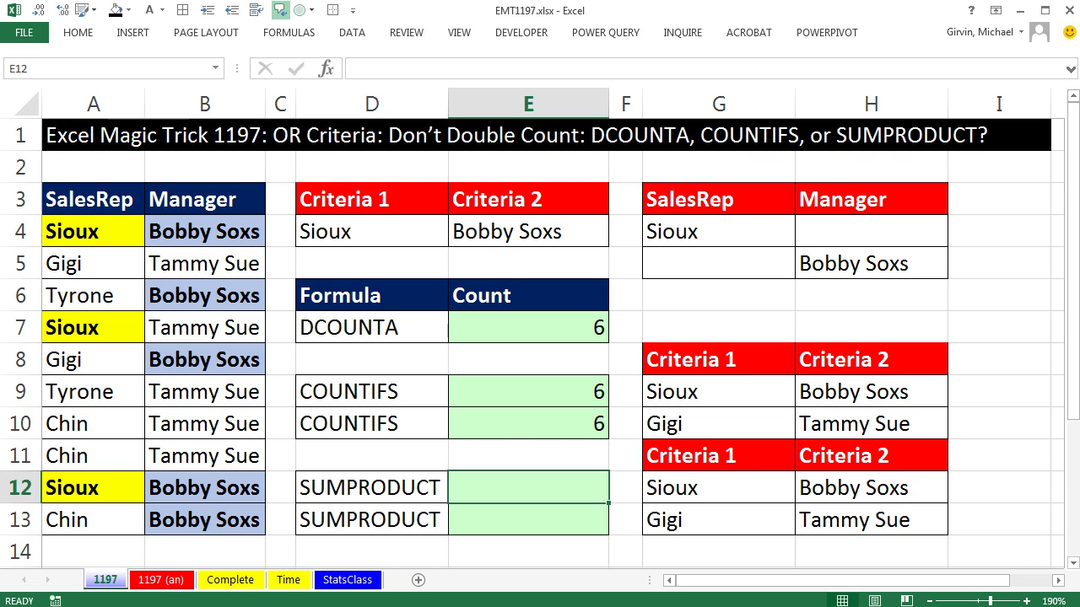
text(=sump)
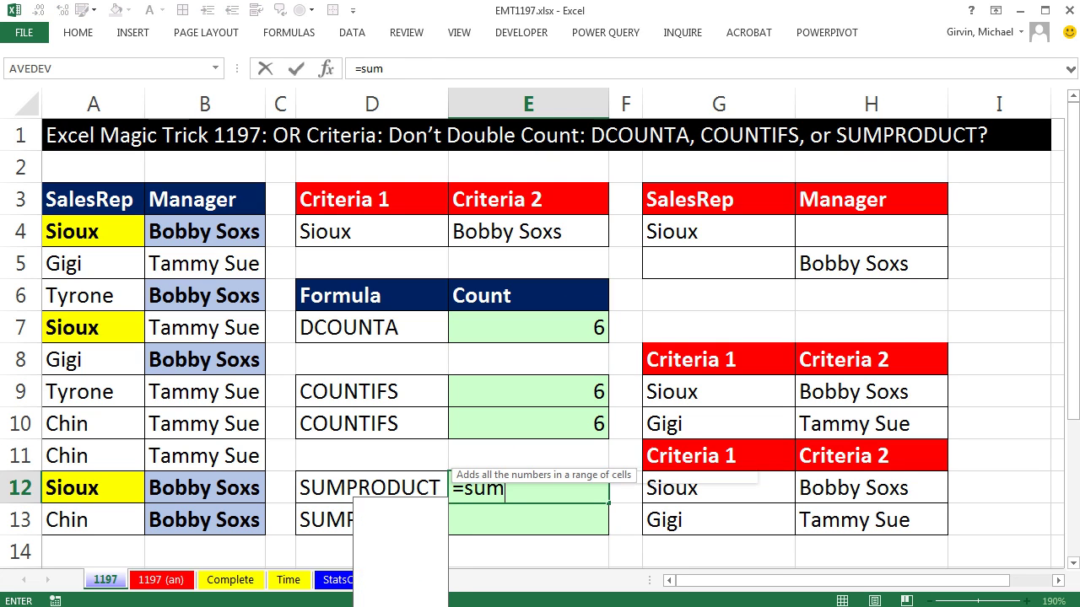
key(Tab)
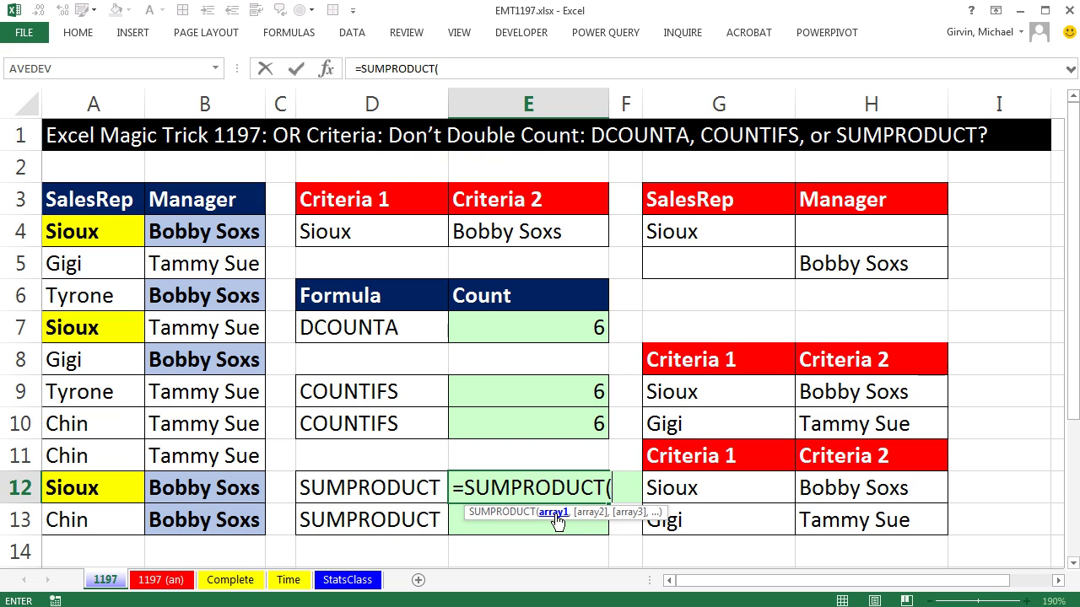
text((()
drag(98, 231, 117, 520)
key(F4)
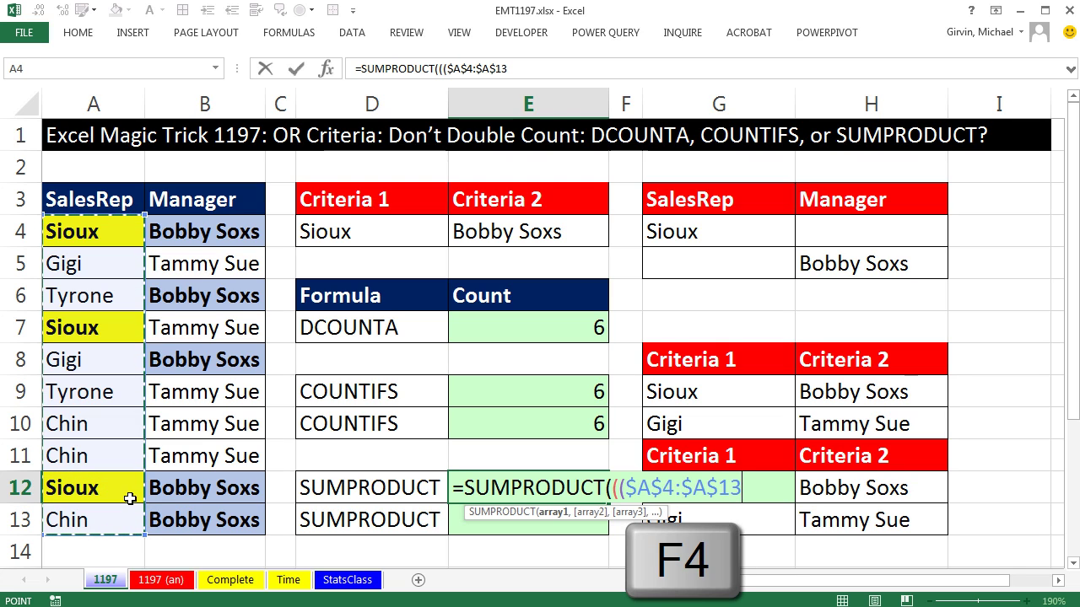
text(=)
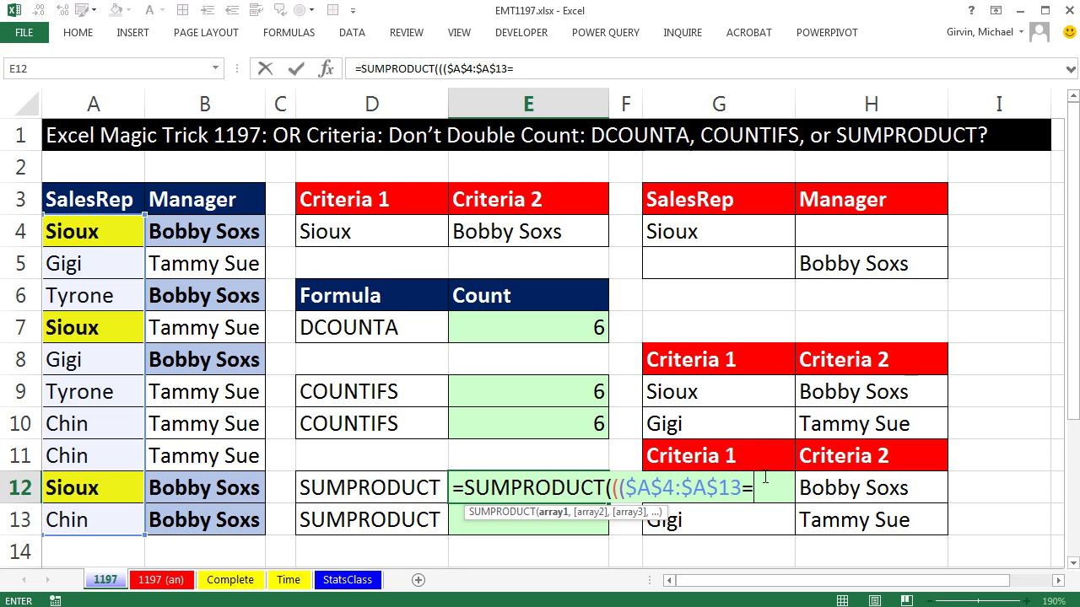
key(Right)
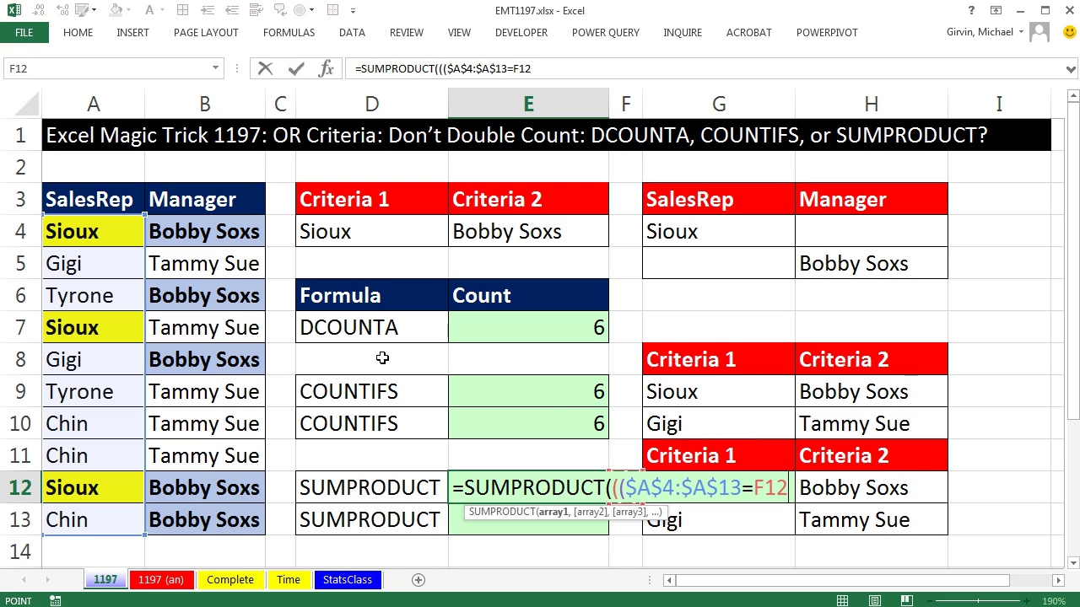
key(Right)
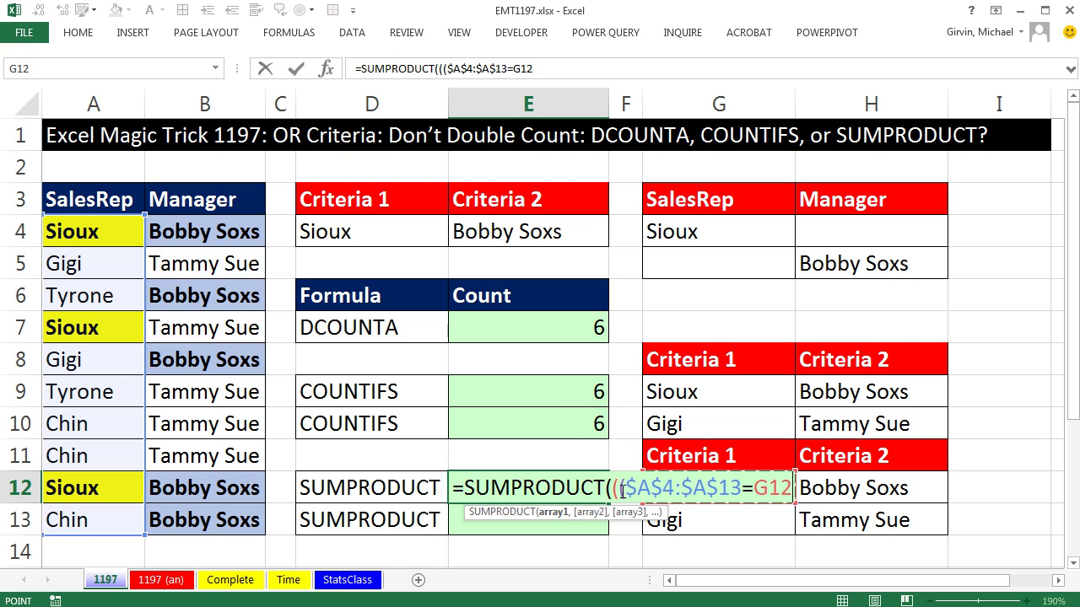
- Evaluate the SalesRep comparison in place inside the E12 formula, and restore its cell references
drag(624, 489, 793, 489)
key(F9)
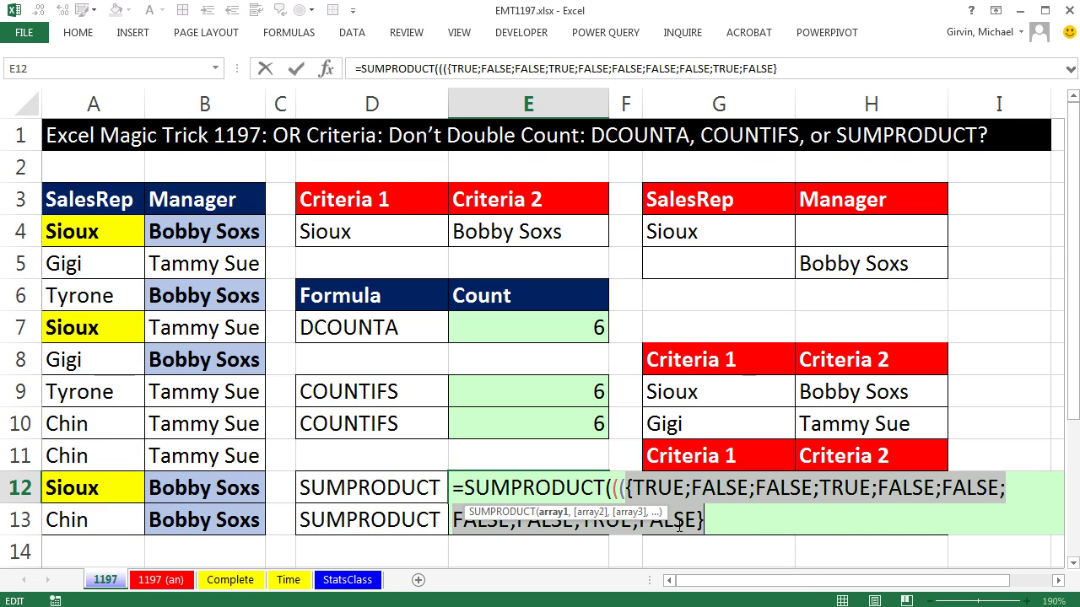
drag(653, 512, 734, 426)
key(ctrl+z)
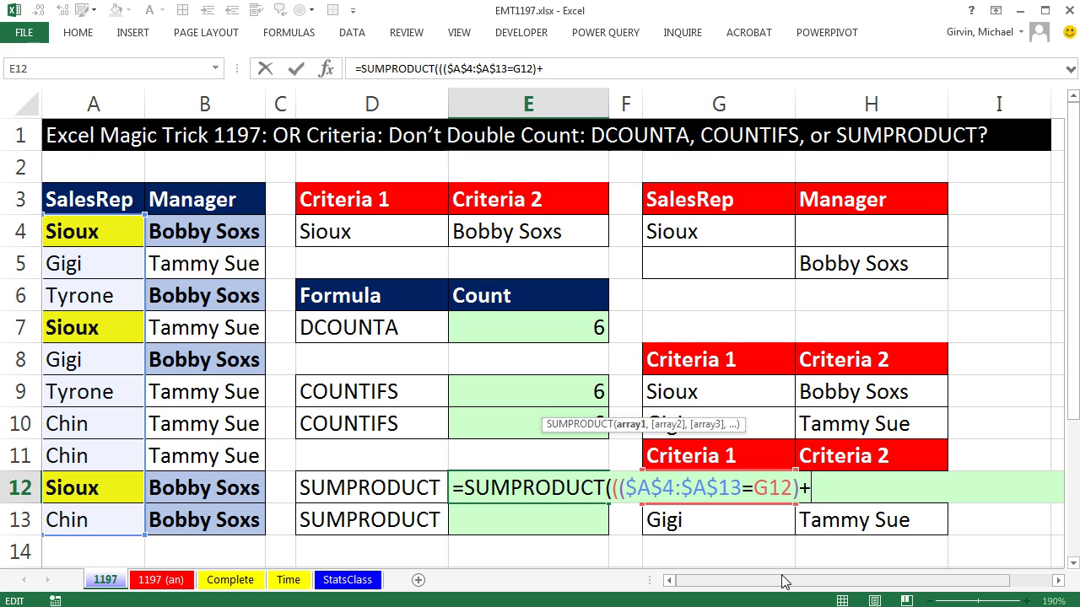
- Add the second comparison, ($B$4:$B$13=H12), to the first one with a plus sign in the E12 formula
text(()
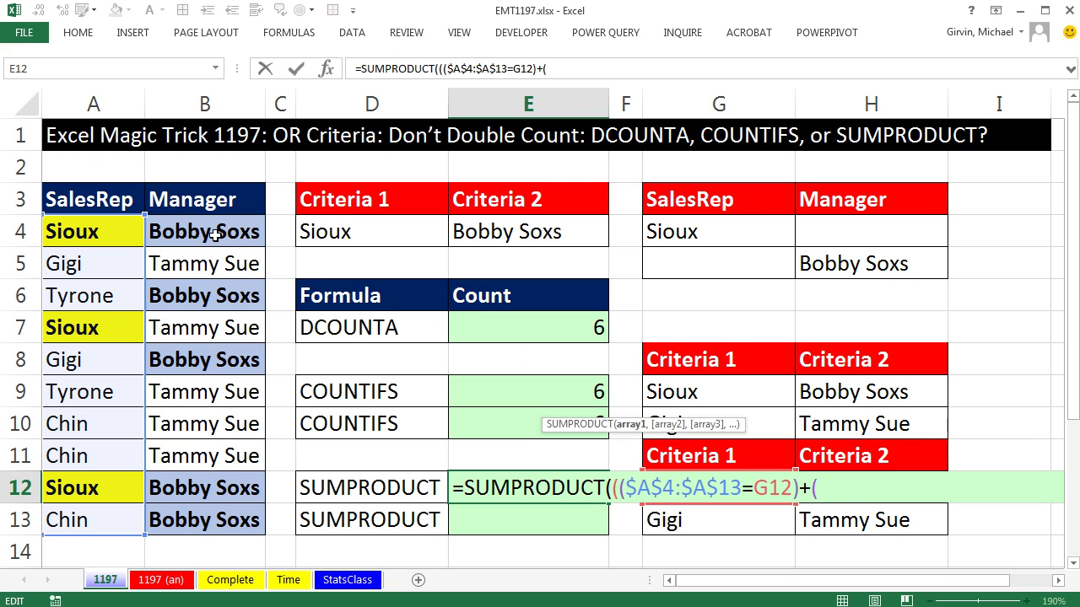
drag(215, 236, 224, 514)
key(F4)
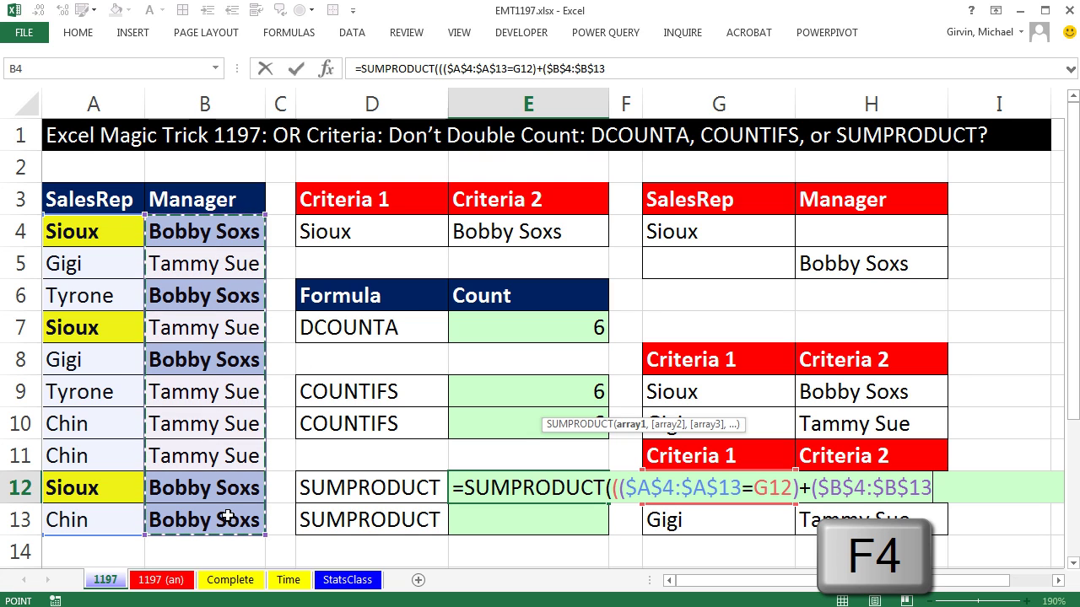
text(=)
key(Right)
key(Right)
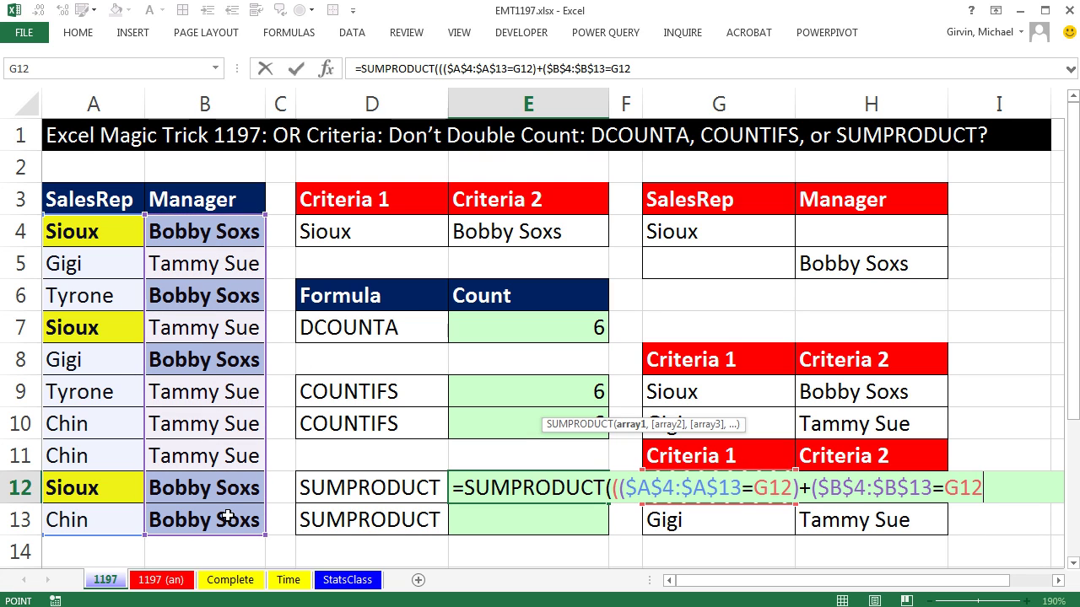
key(Right)
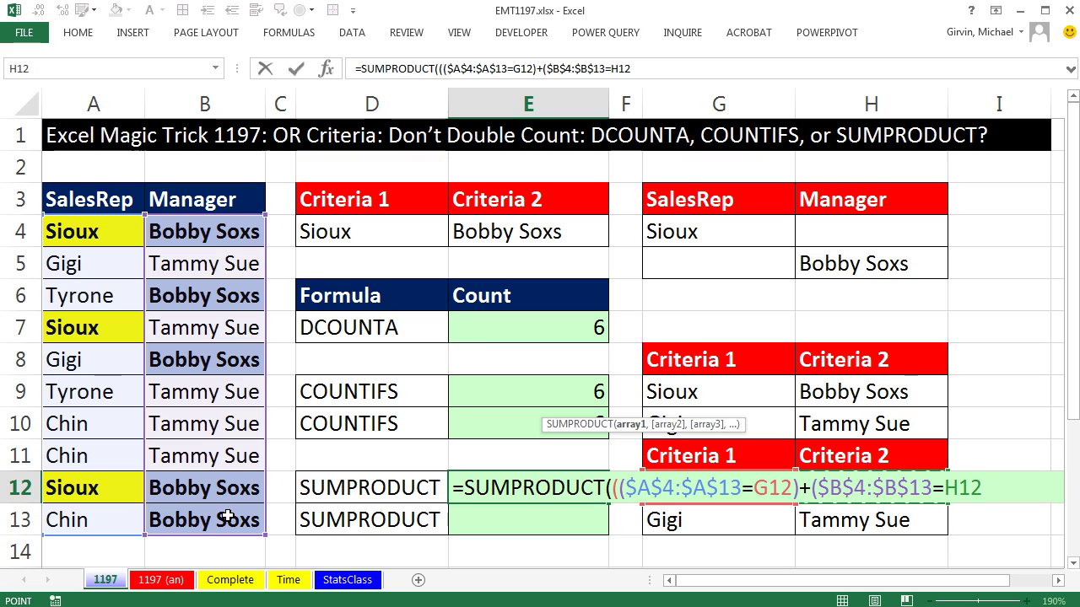
text())
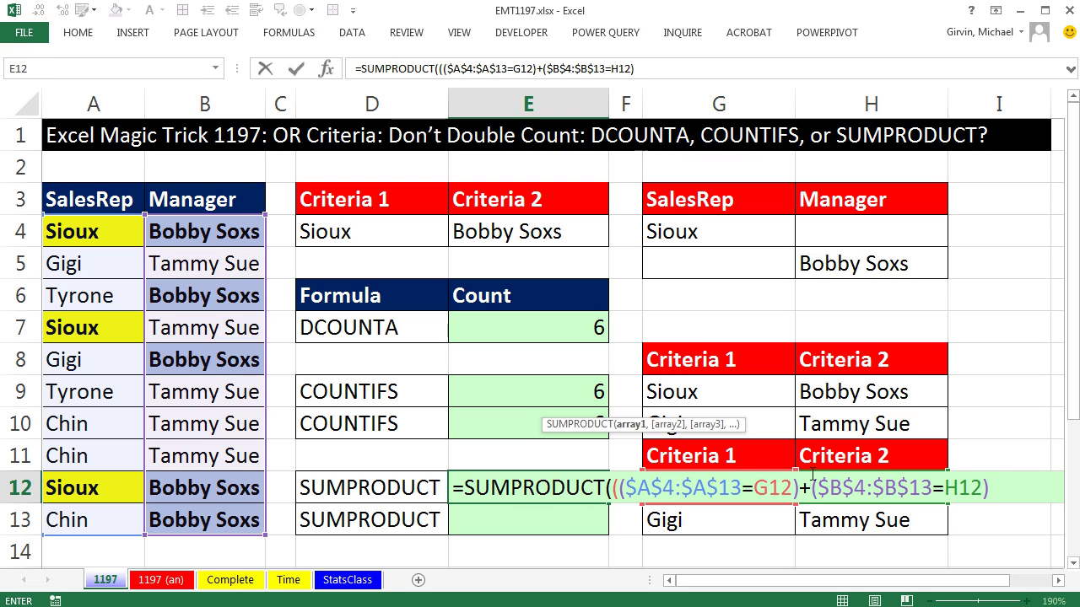
- Evaluate the Manager comparison and the sum of both comparisons in place in E12, restoring the formula after each
drag(818, 479, 982, 493)
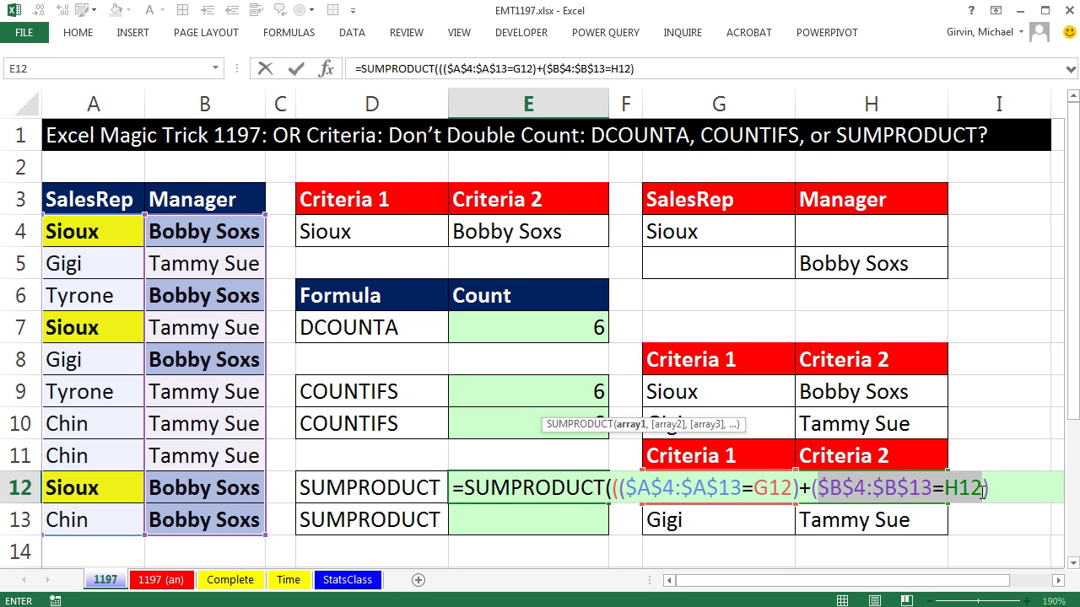
key(F9)
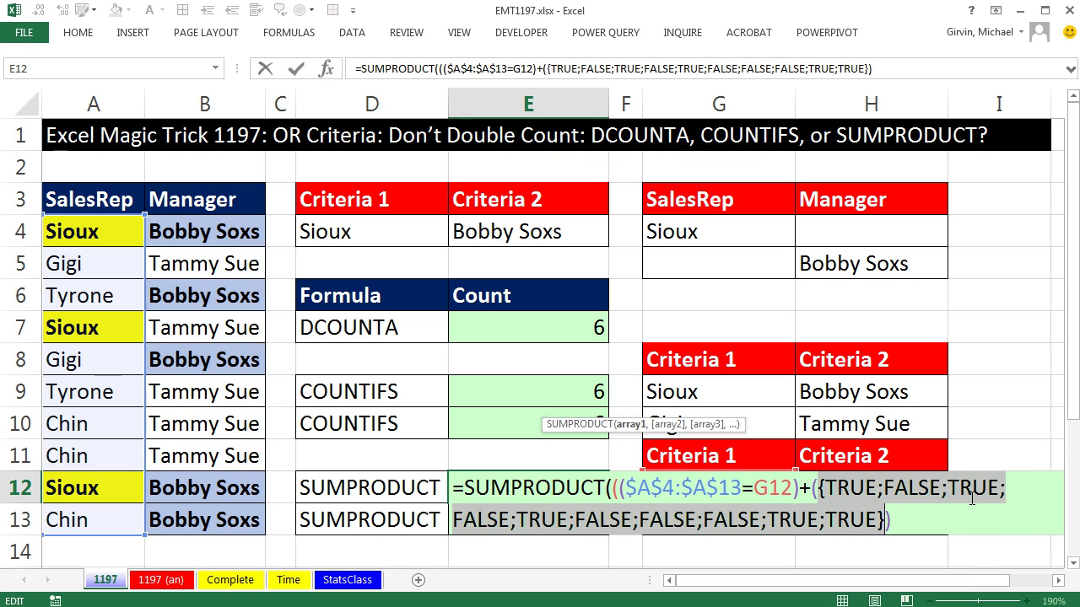
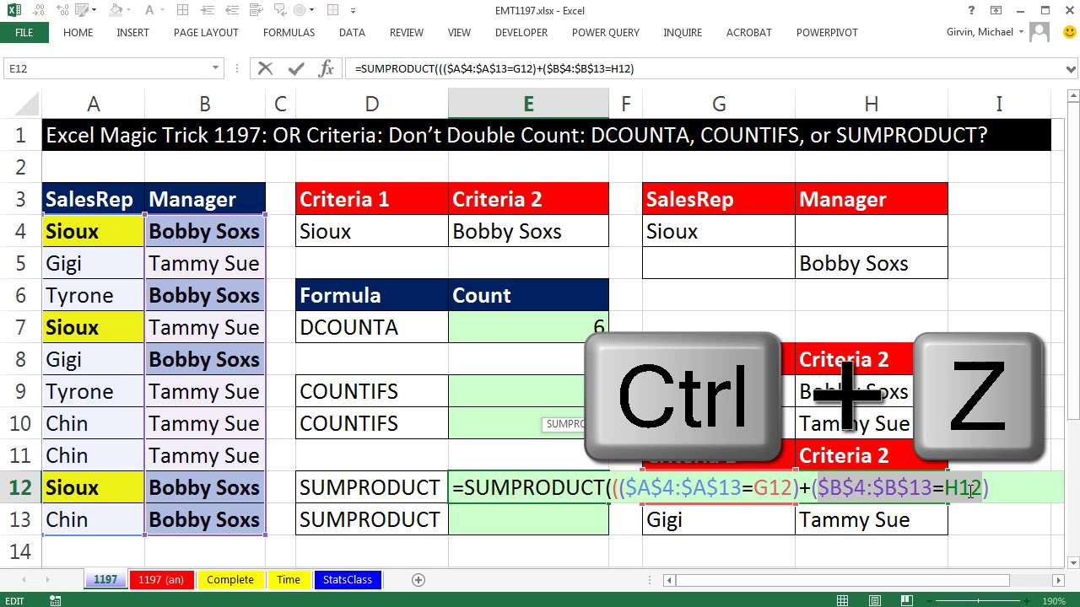
drag(798, 488, 808, 488)
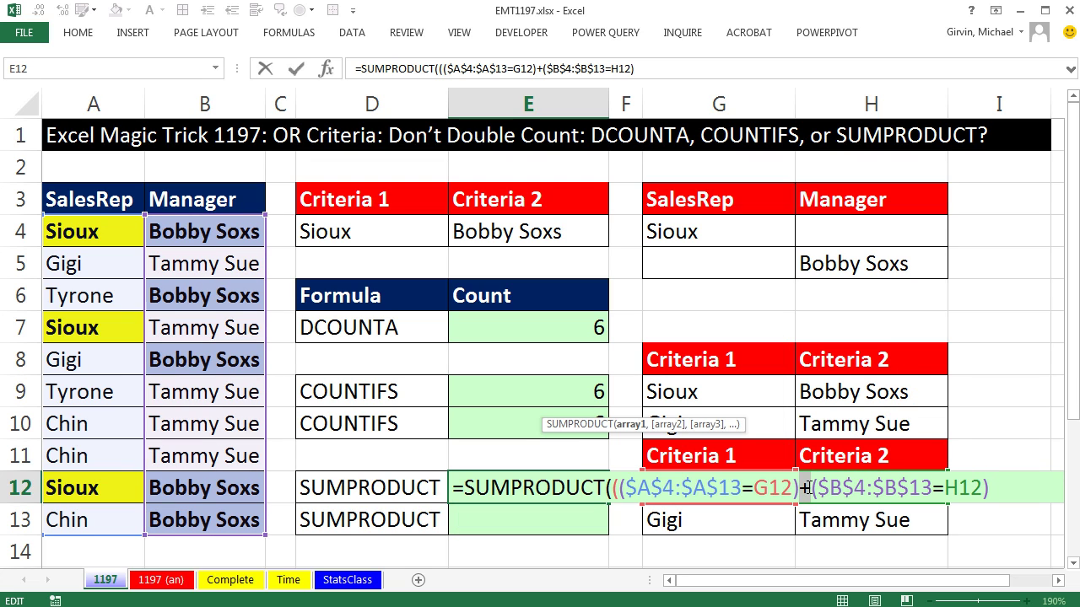
drag(617, 492, 988, 489)
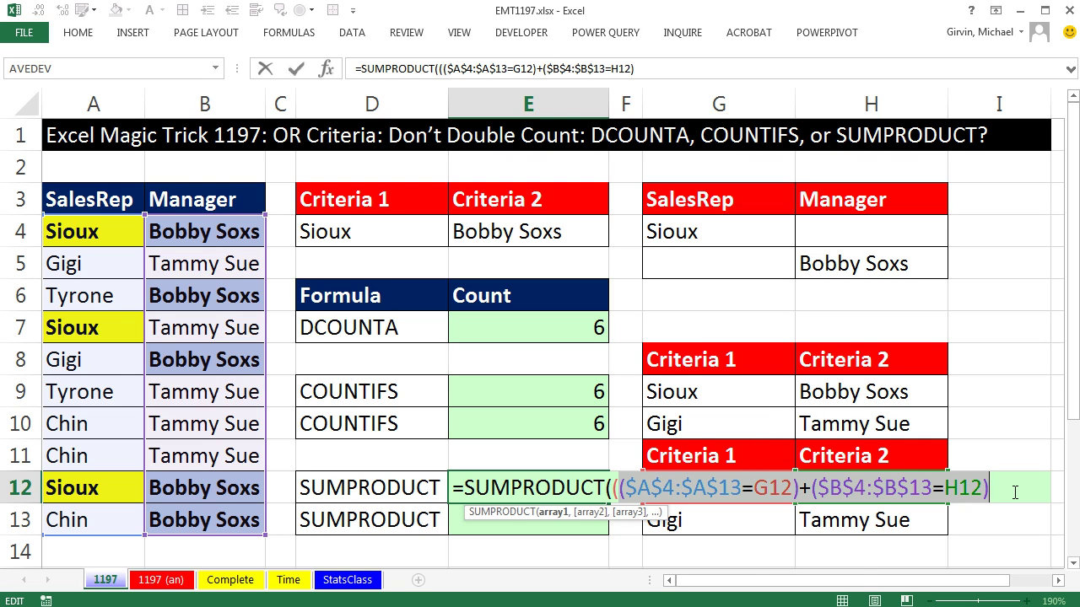
key(F9)
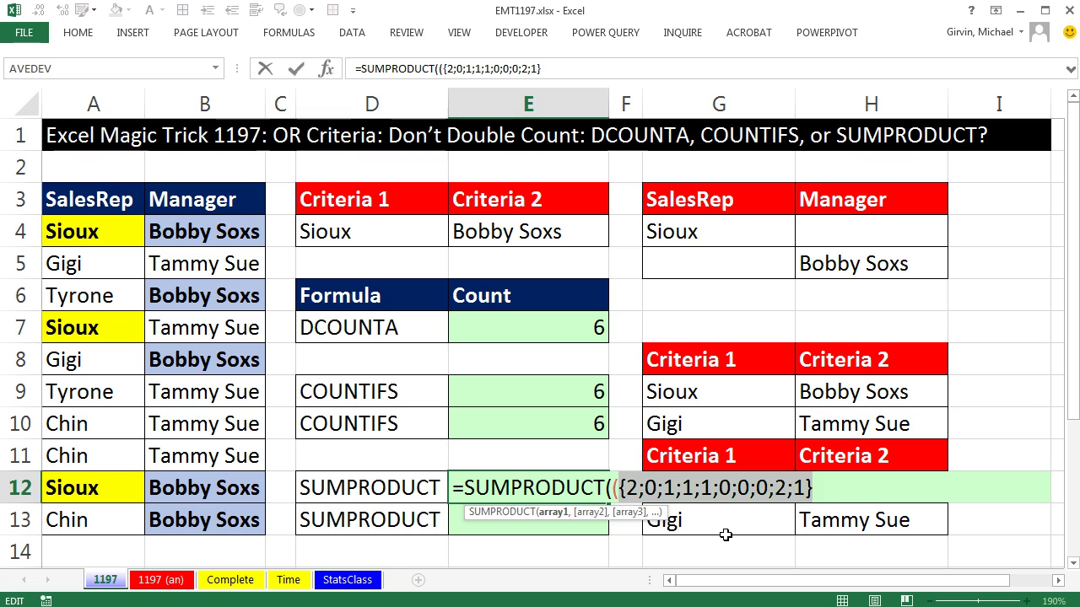
key(ctrl+z)
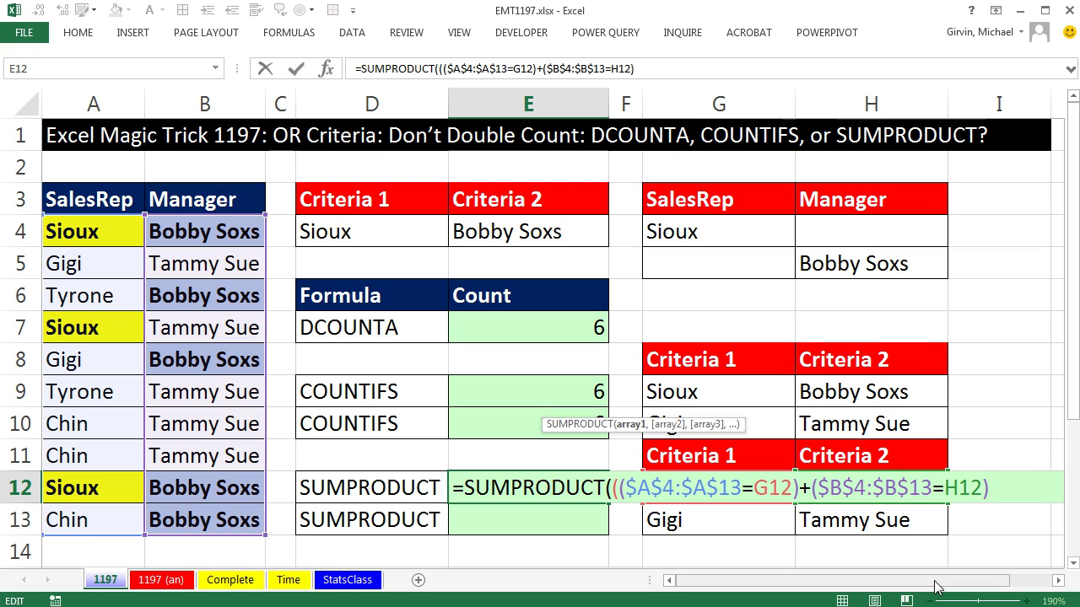
- Add a >0 test to the summed comparisons in E12, evaluate that test in place, and restore the formula
text(>0)
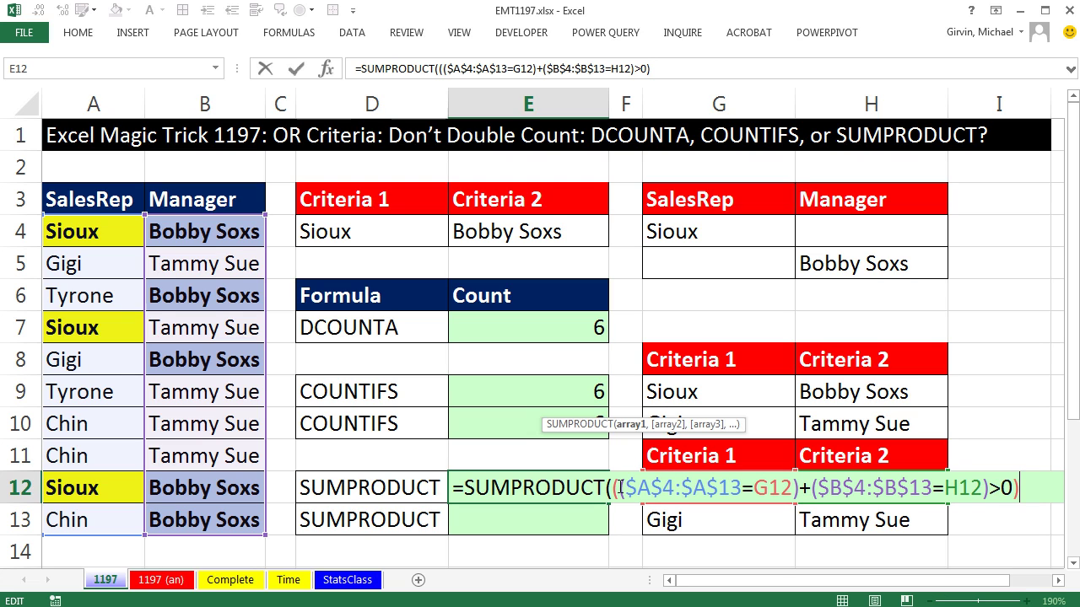
drag(620, 487, 1016, 488)
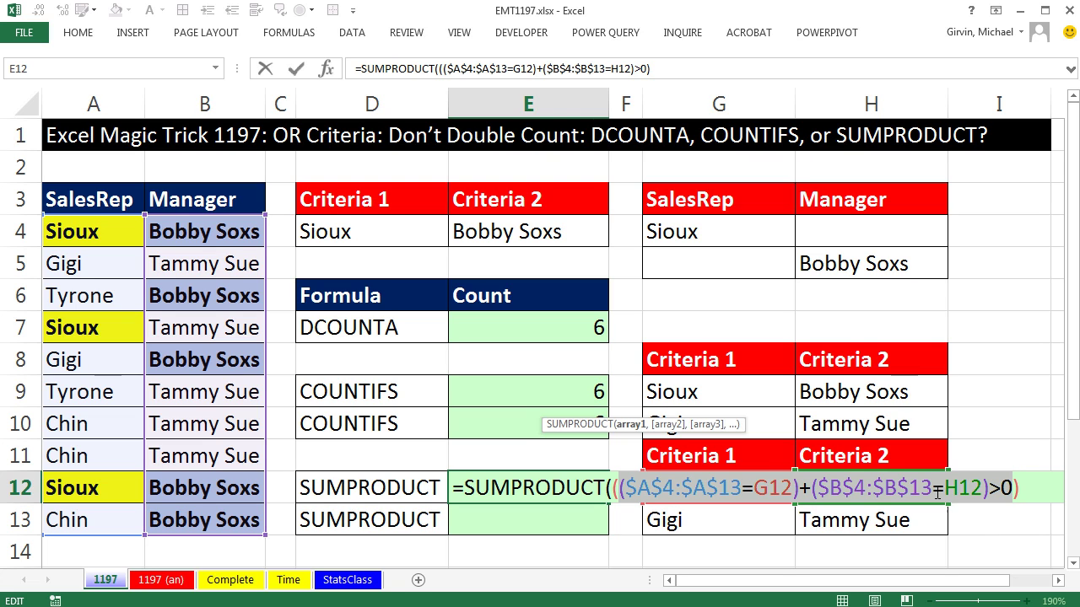
key(F9)
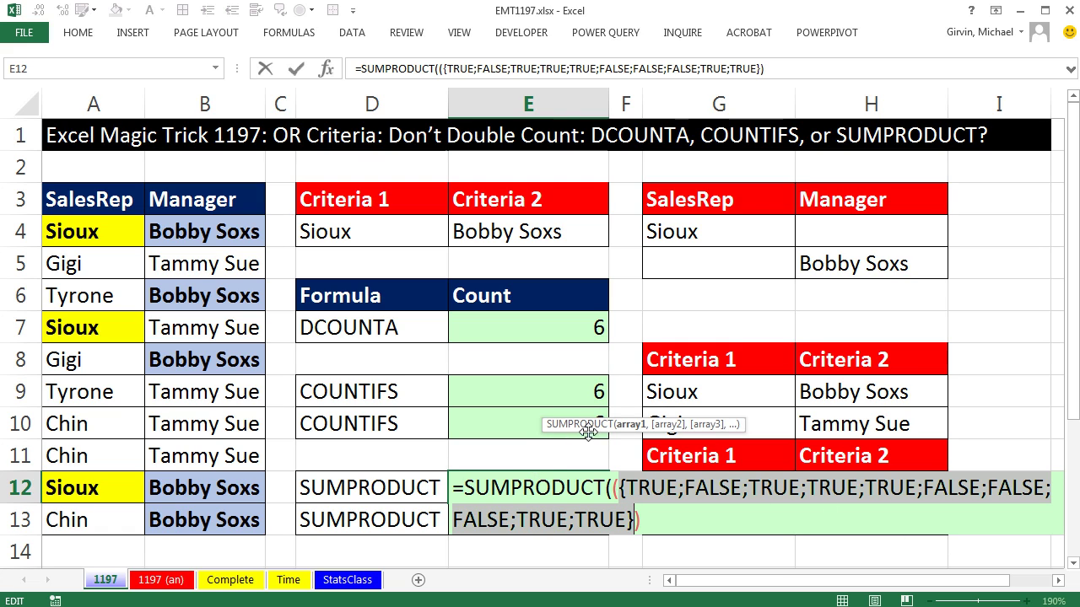
key(ctrl+z)
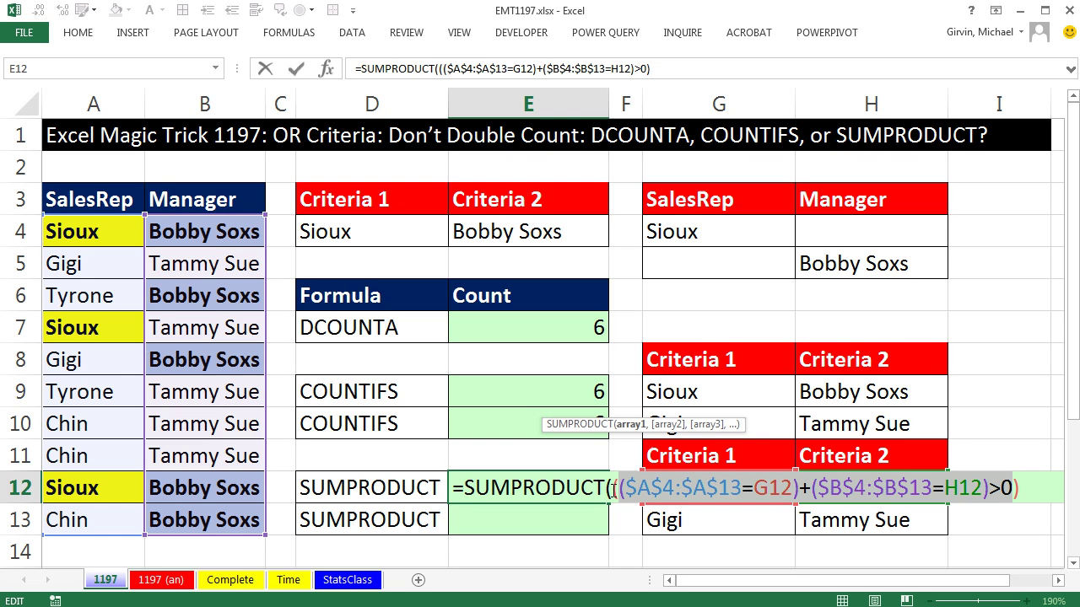
- Insert a double negative (--) before the >0 test in E12 and close the SUMPRODUCT function
click(613, 488)
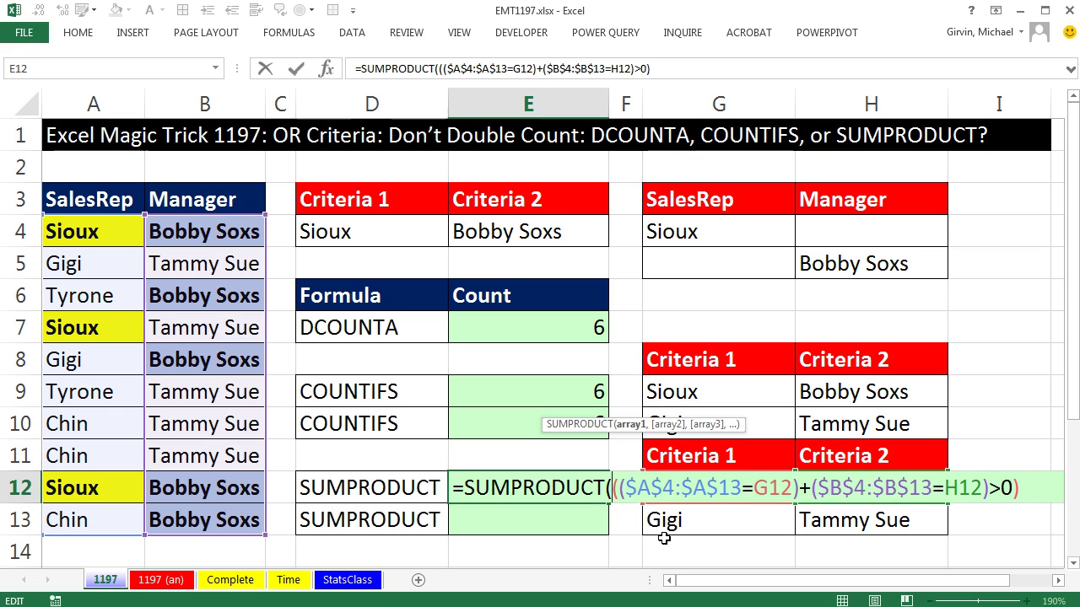
text(--)
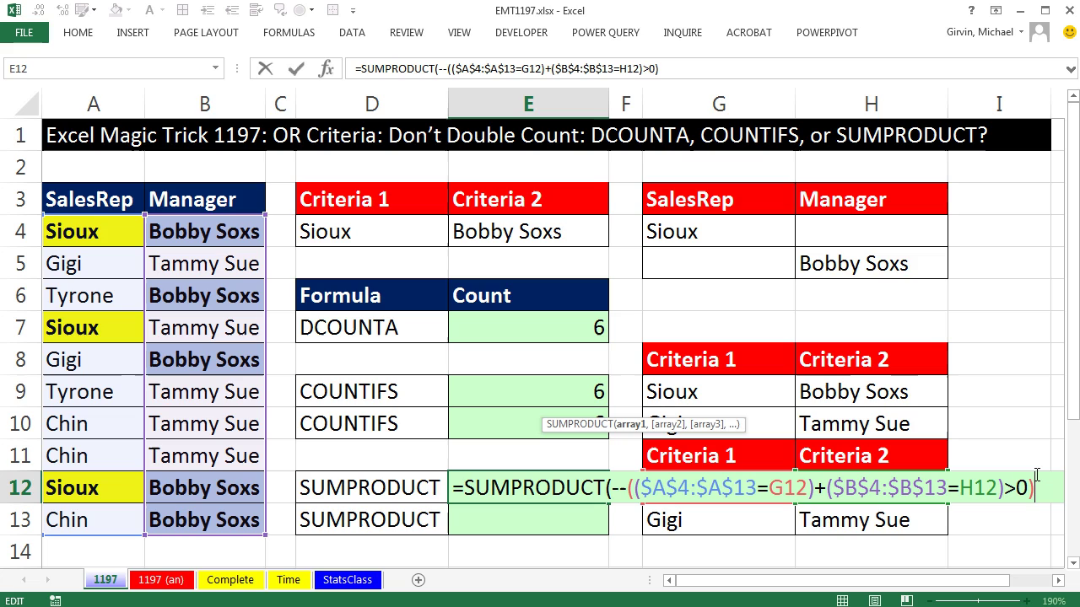
text())
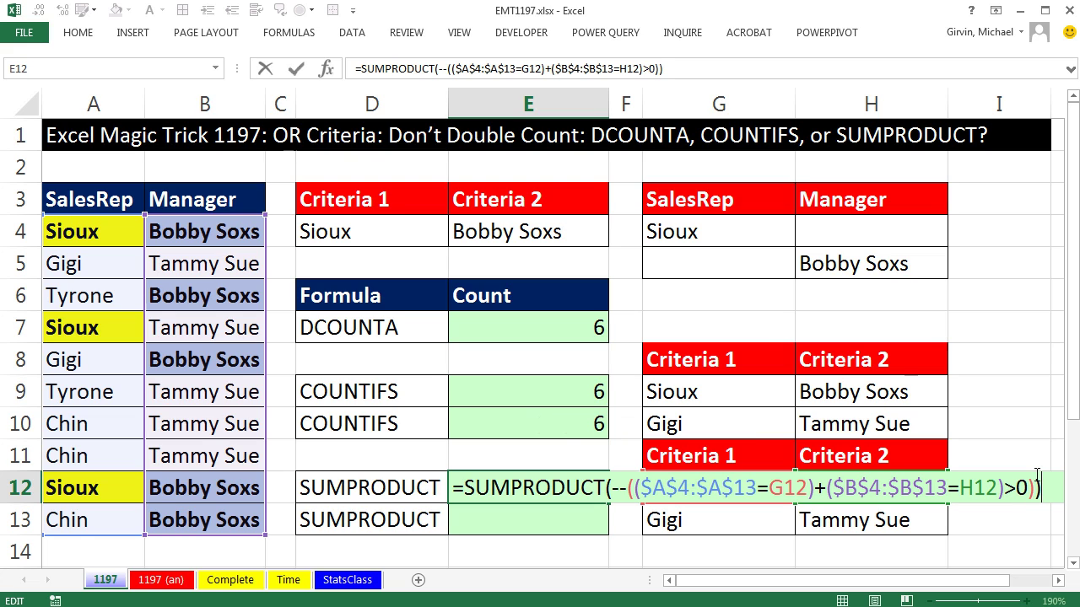
- Evaluate the whole array1 argument in place, restore it, and enter the SUMPRODUCT formula in E12
click(610, 488)
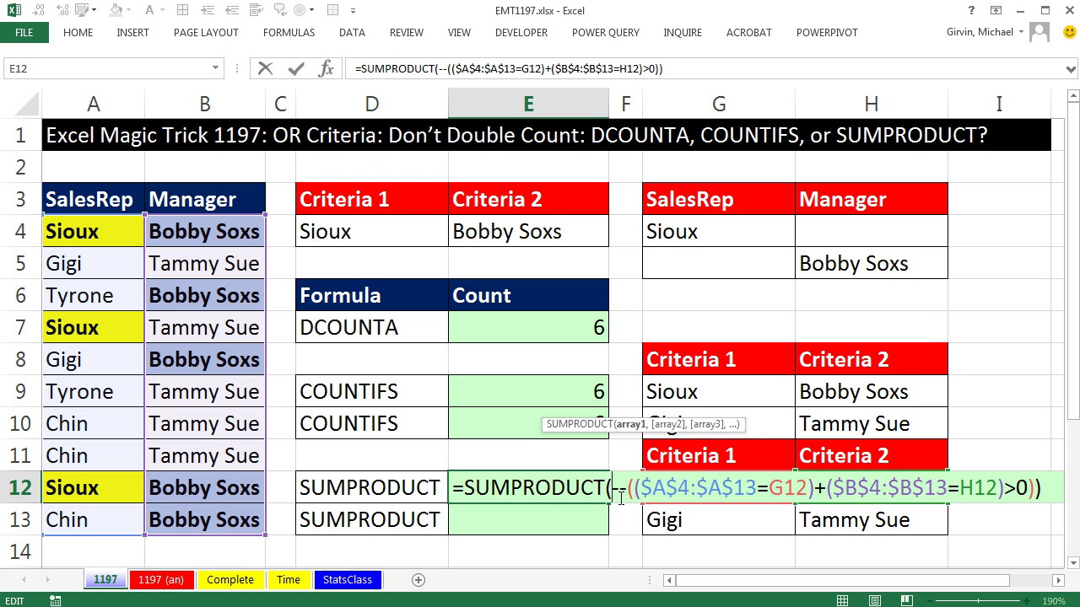
click(631, 425)
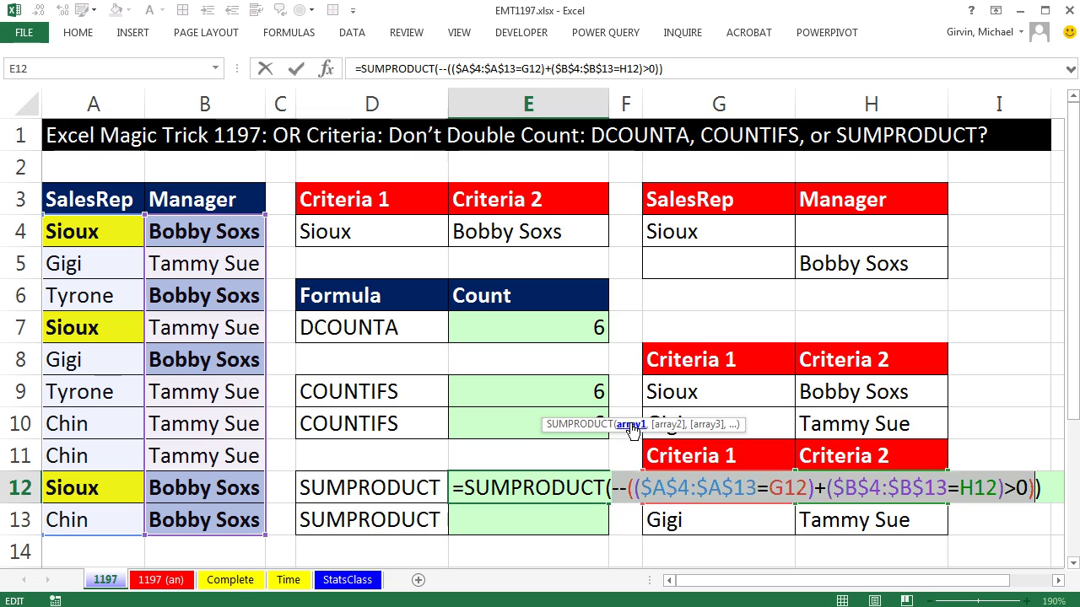
key(F9)
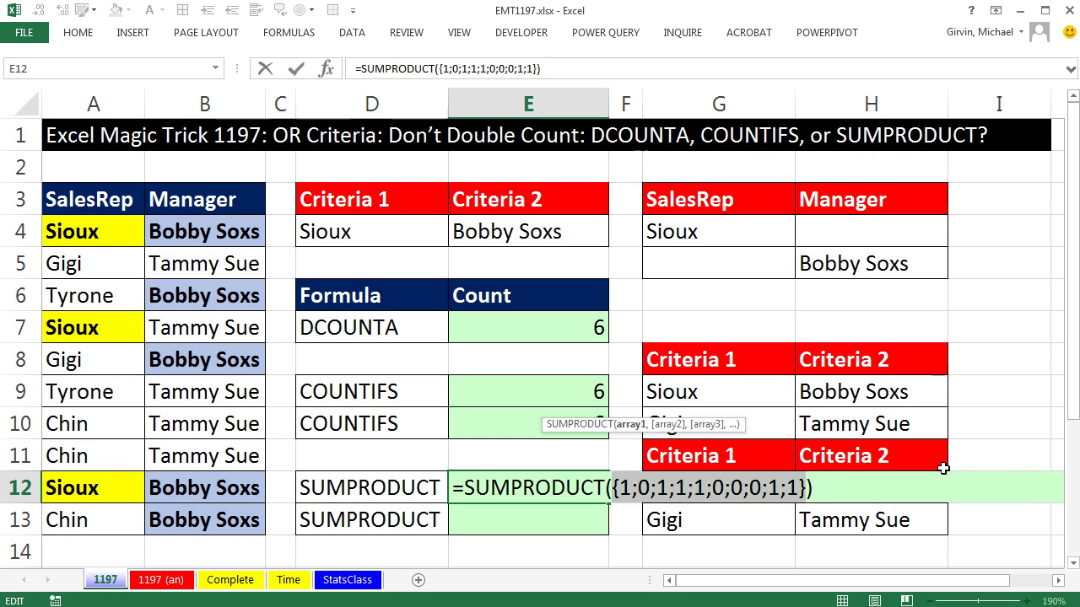
key(ctrl+z)
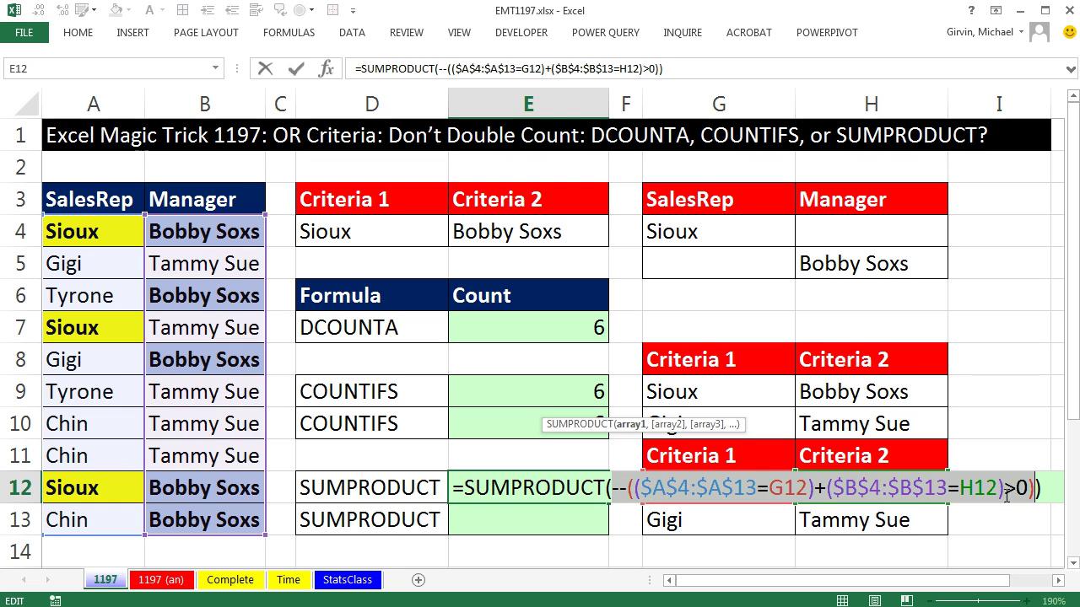
drag(1005, 487, 1018, 487)
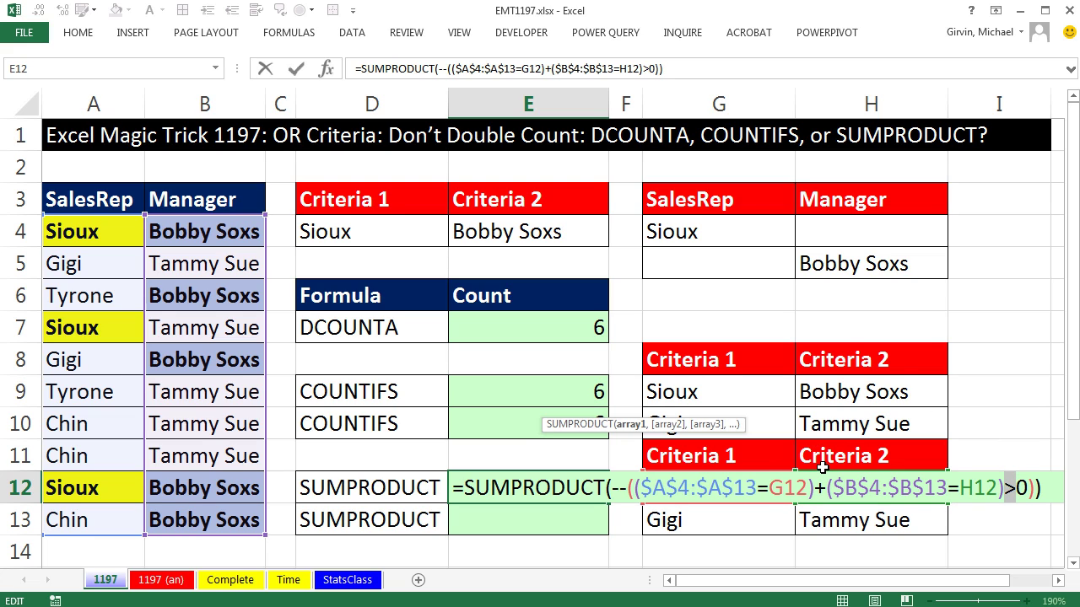
key(ctrl+Return)
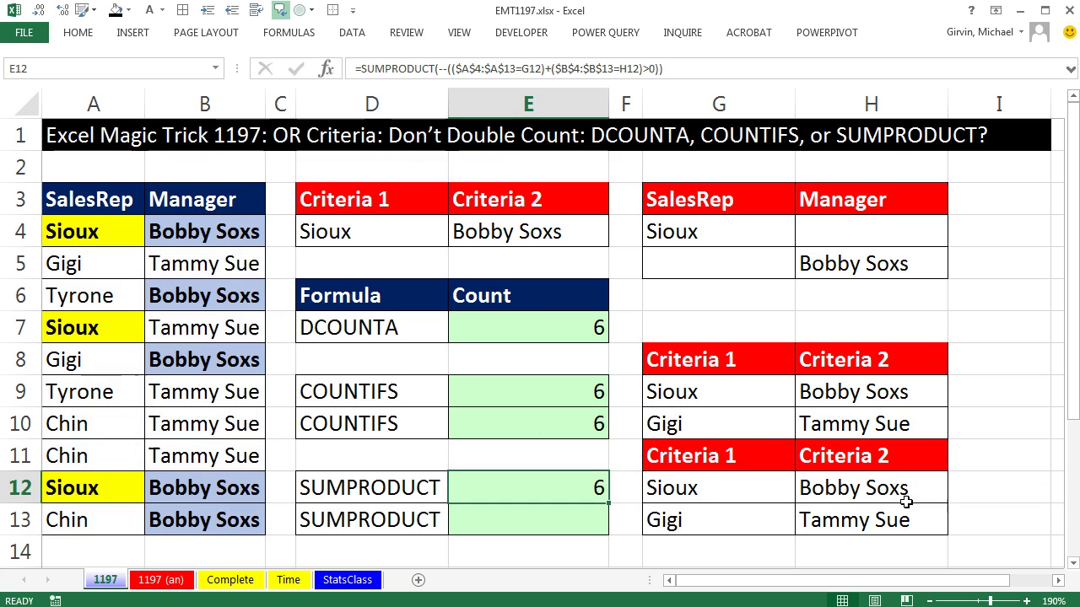
- Copy the SUMPRODUCT formula from E12 down to E13 and check the copied formula's cell references
drag(609, 503, 595, 531)
double_click(580, 518)
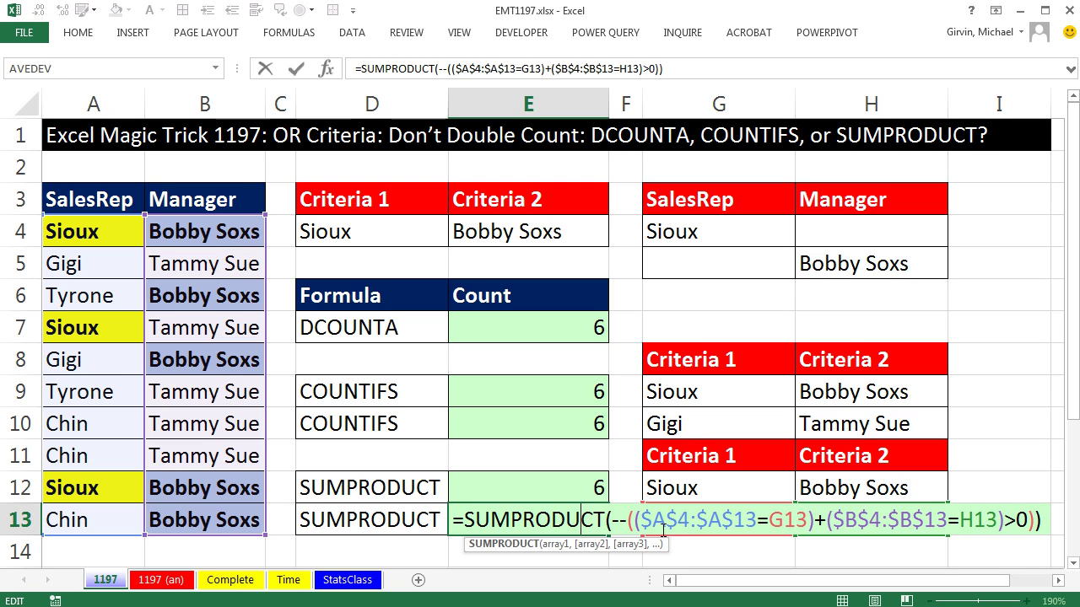
- Compare the copied COUNTIFS formula in E10 with the SUMPRODUCT formula in E13, leaving both formulas as they are
key(ctrl+Return)
double_click(540, 424)
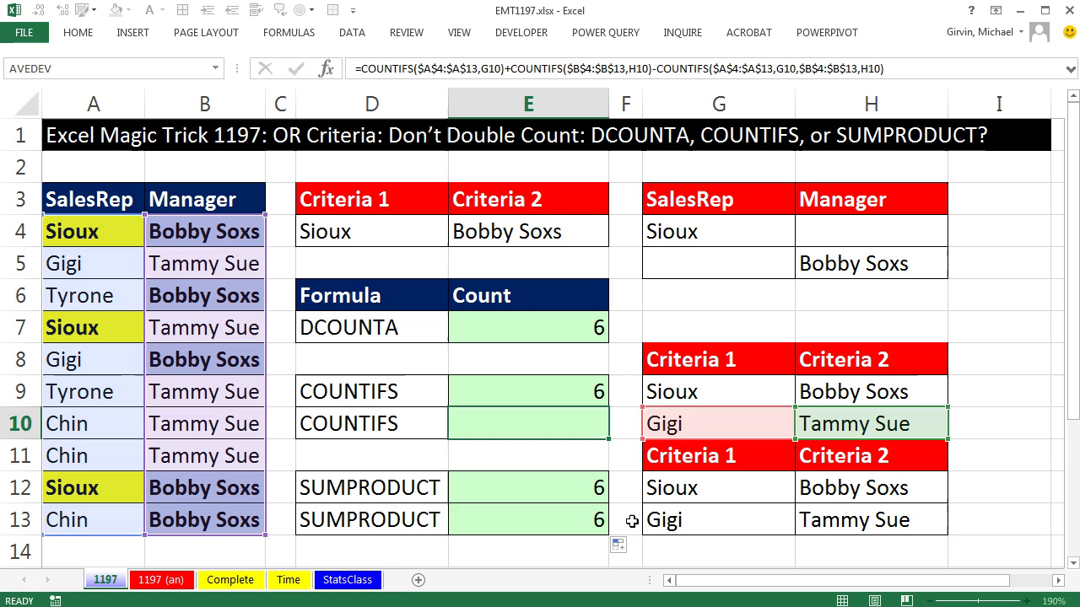
click(588, 523)
double_click(588, 523)
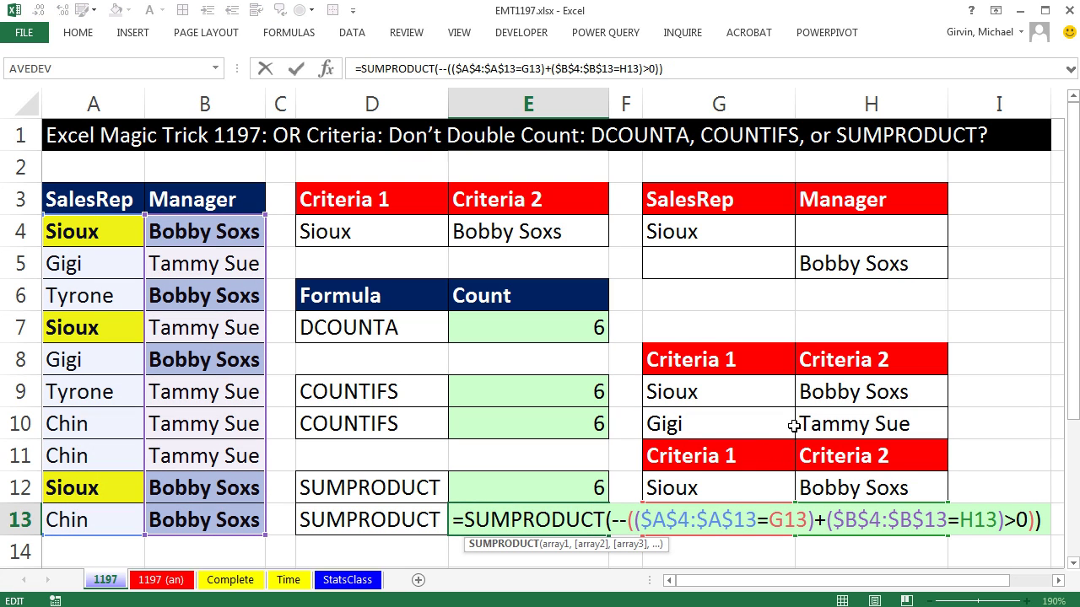
click(582, 424)
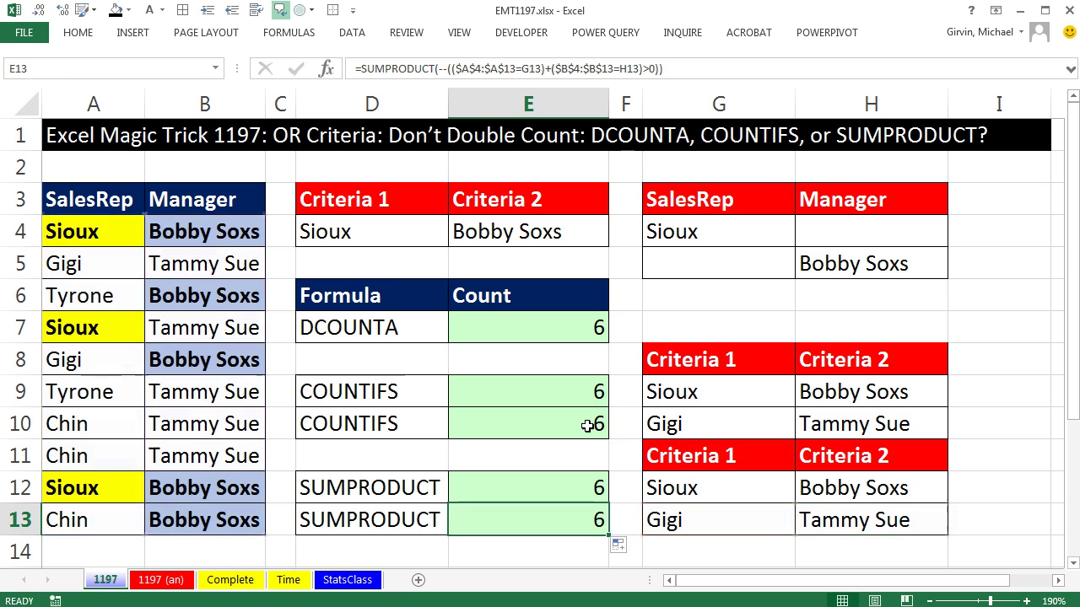
double_click(586, 424)
key(Escape)
click(593, 520)
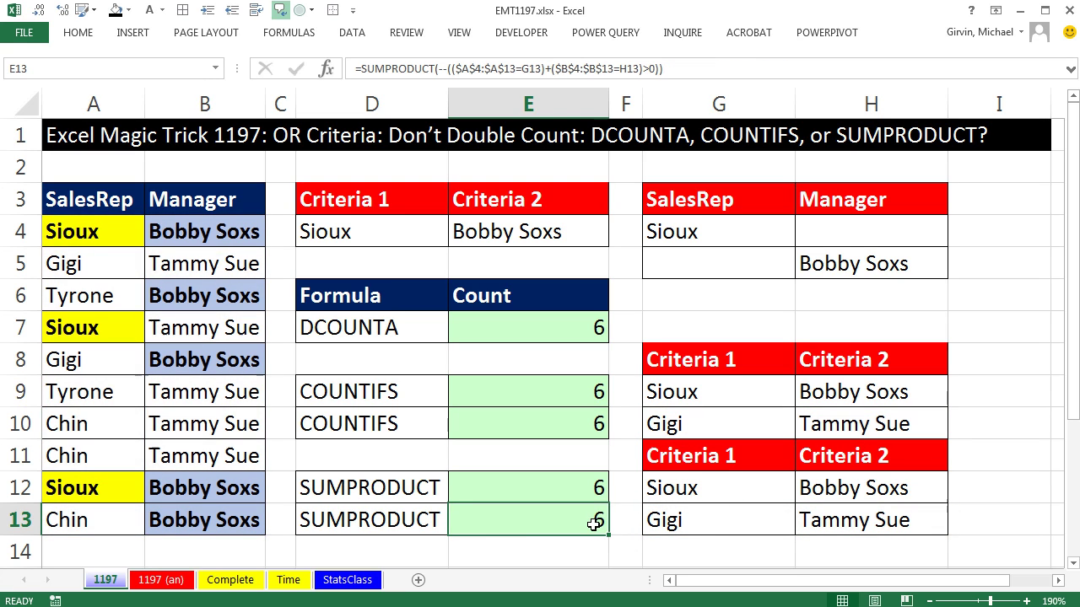
double_click(595, 520)
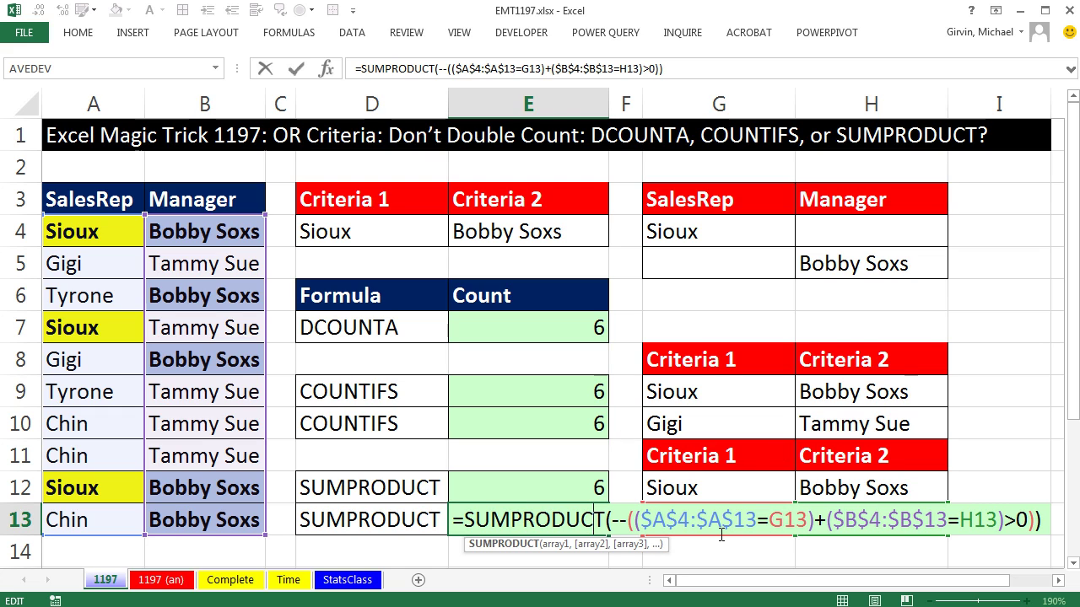
key(Escape)
- Review the COUNTIFS formula in E10 and the DCOUNTA formula in E7 with their referenced ranges
double_click(596, 424)
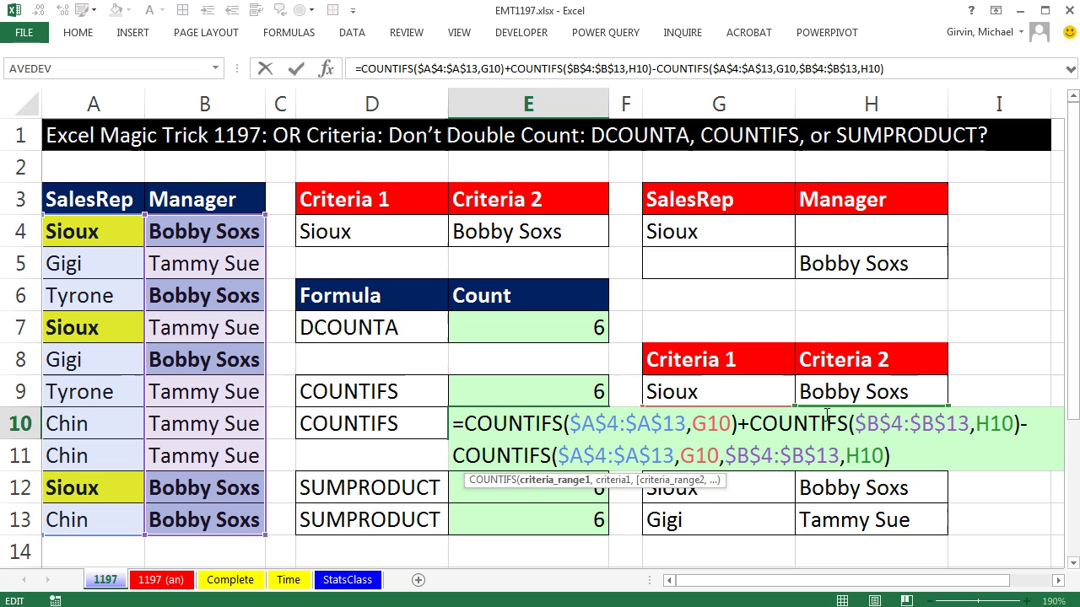
key(Escape)
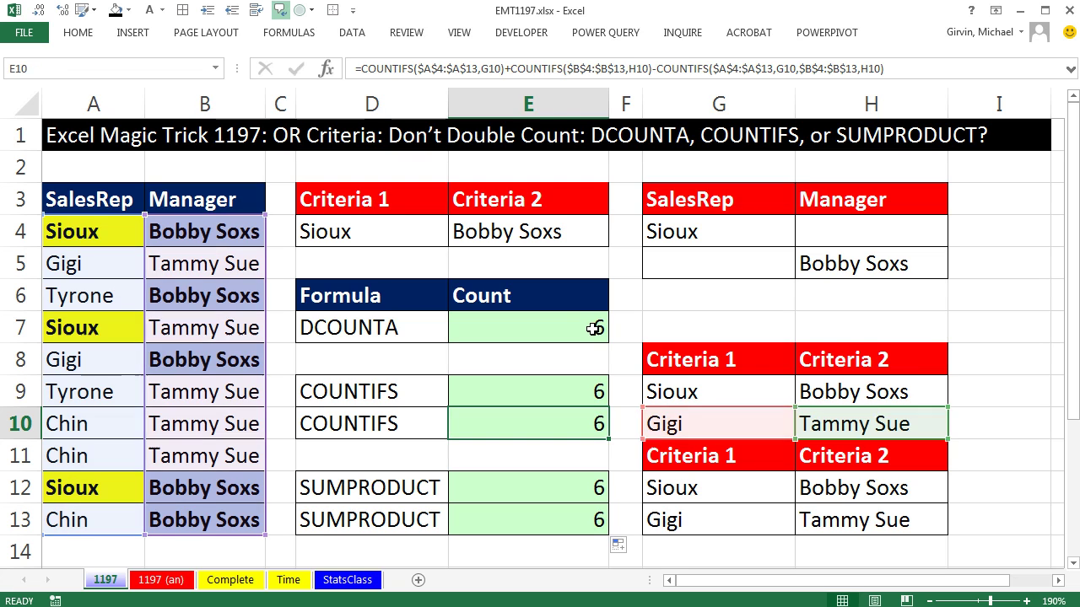
double_click(563, 329)
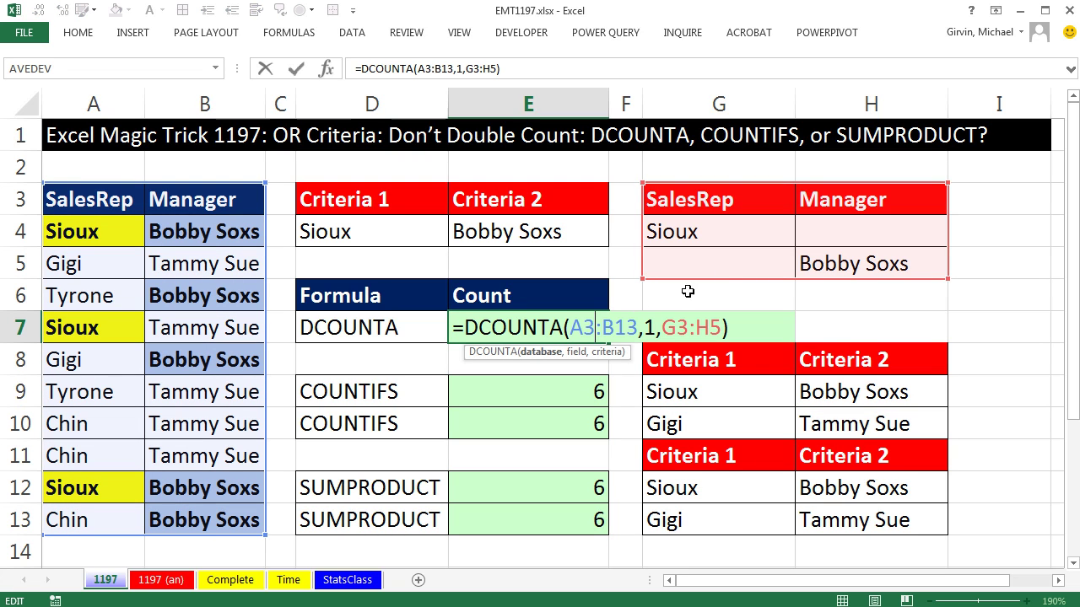
key(ctrl+Return)
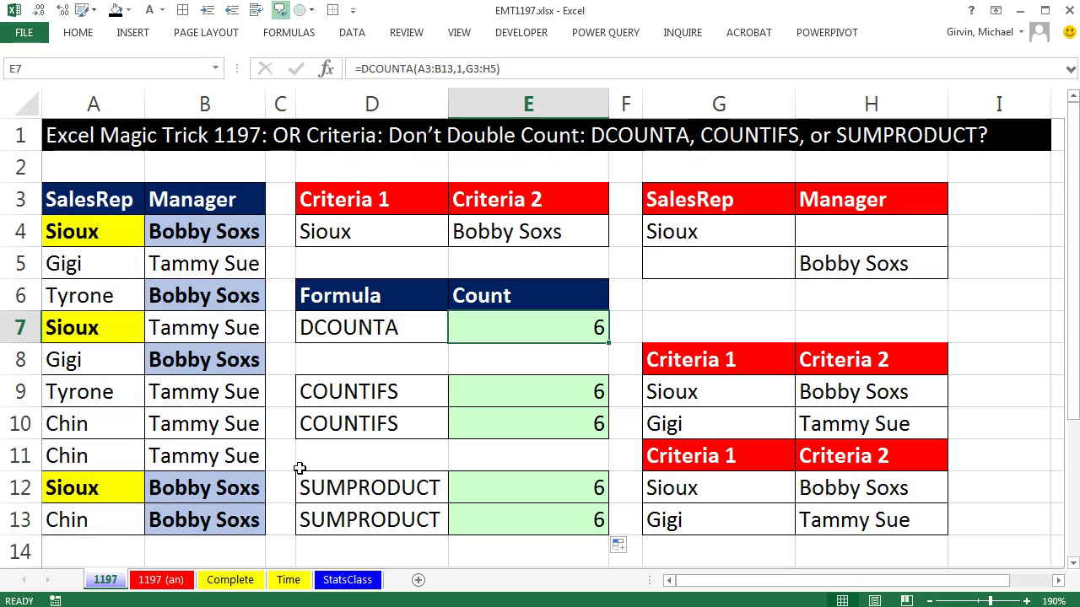
- Open the Time sheet and check how far down the Manager column's data extends, returning to A1
click(288, 580)
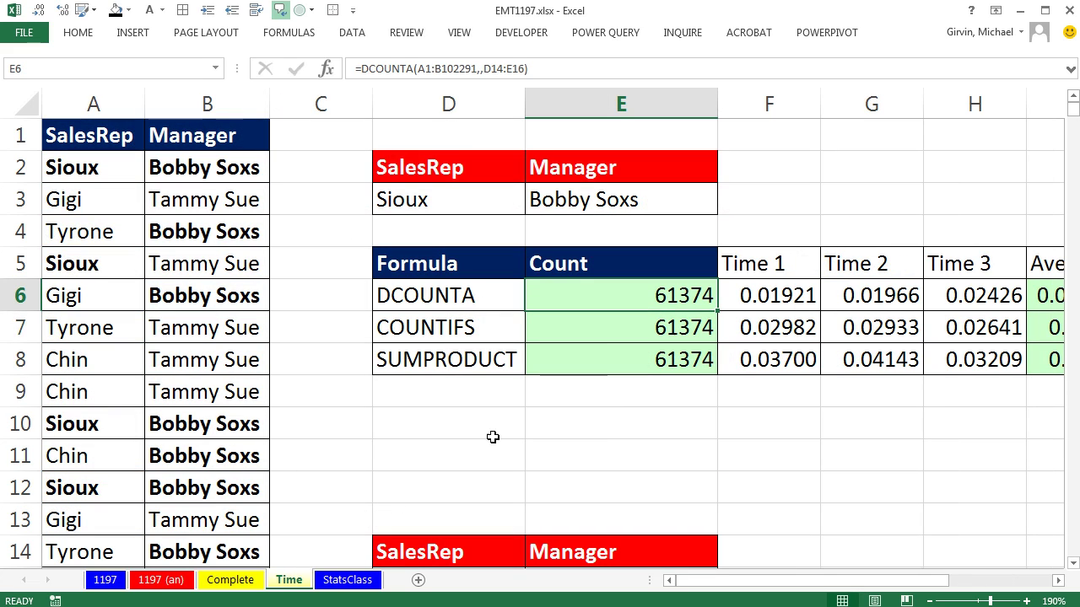
ctrl+scroll(440, 336, down, 1)
ctrl+scroll(441, 335, down, 1)
click(245, 177)
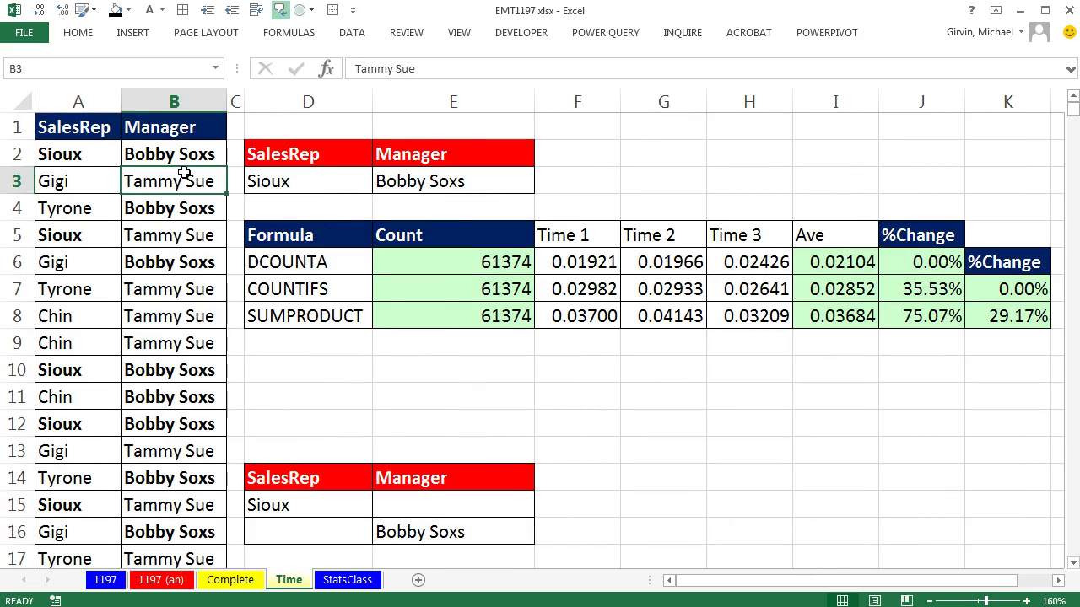
key(ctrl+Down)
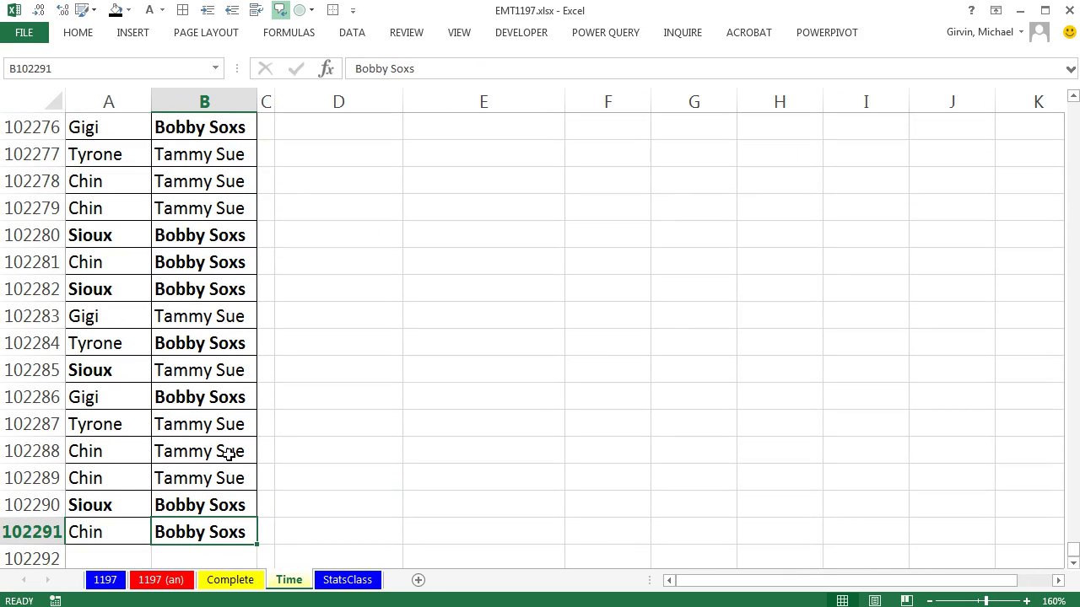
key(ctrl+Home)
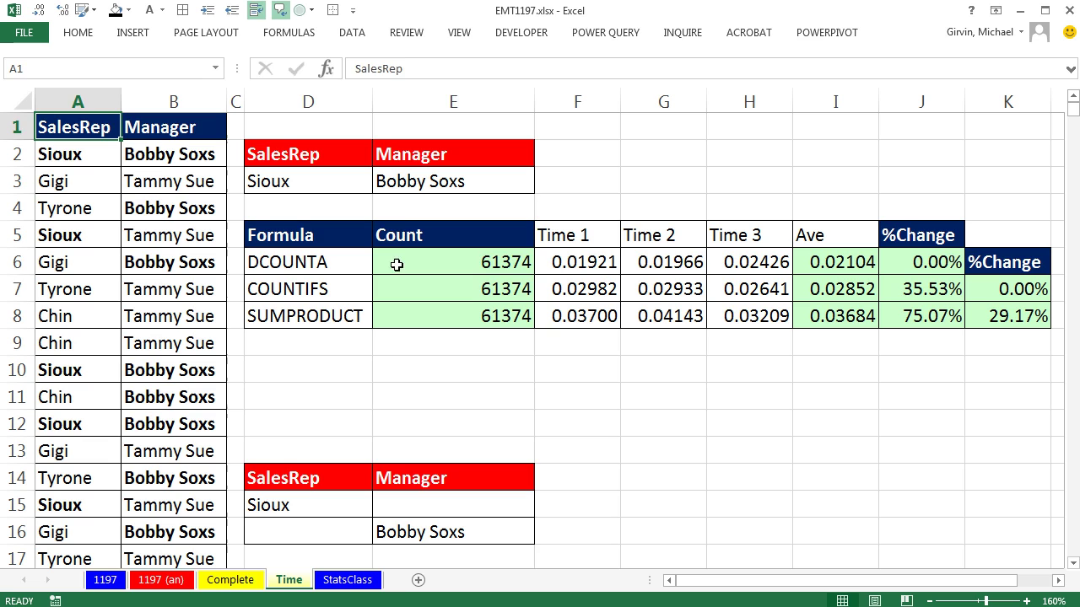
- Examine the DCOUNTA, COUNTIFS and SUMPRODUCT formulas in E6:E8 and the criteria ranges on the Time sheet
click(401, 258)
key(F2)
key(Return)
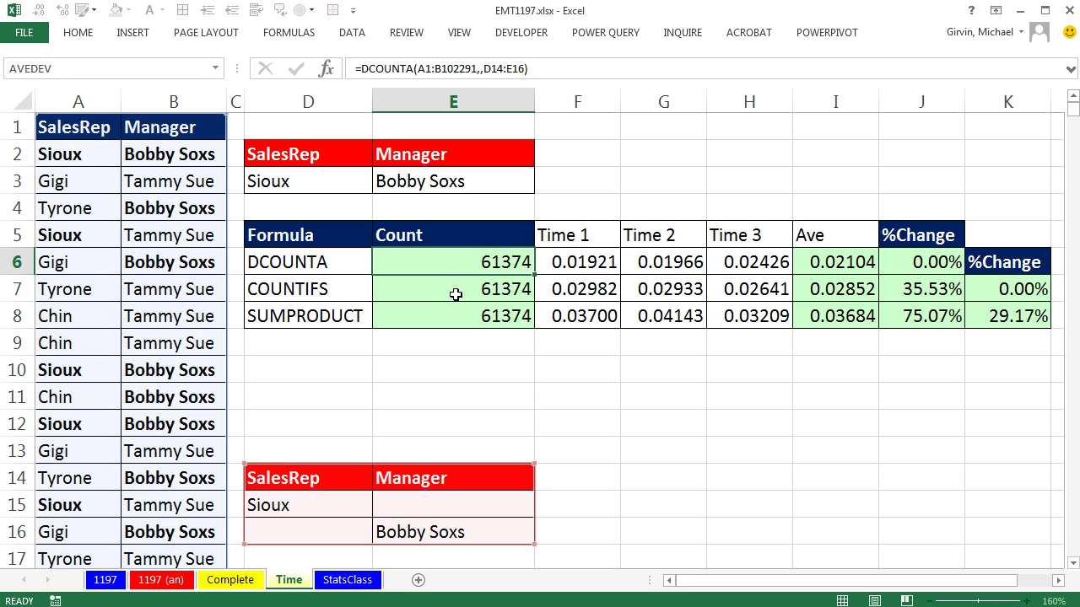
key(F2)
key(Return)
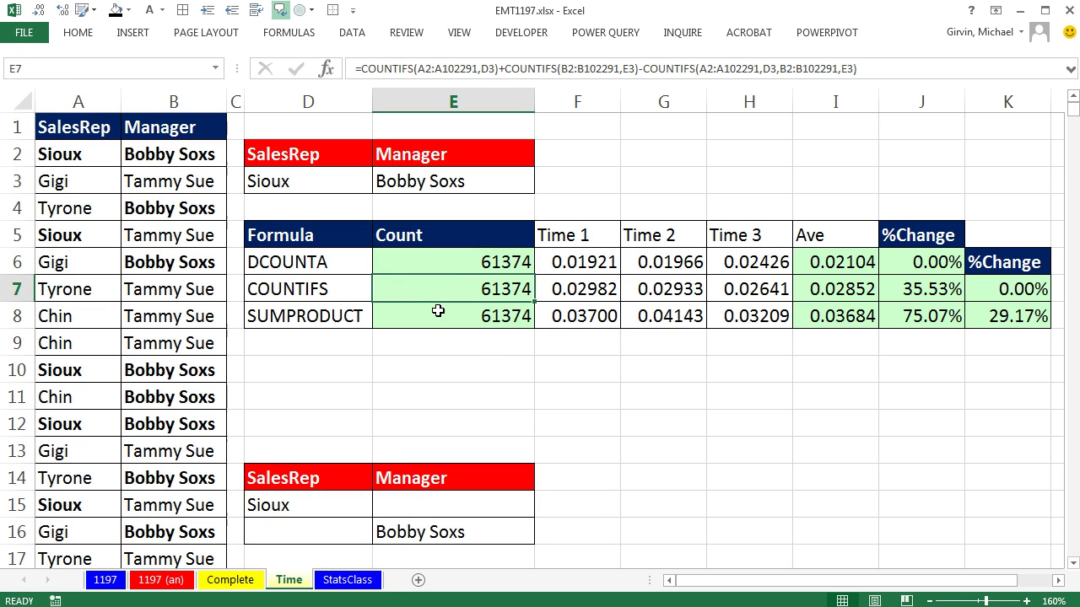
key(F2)
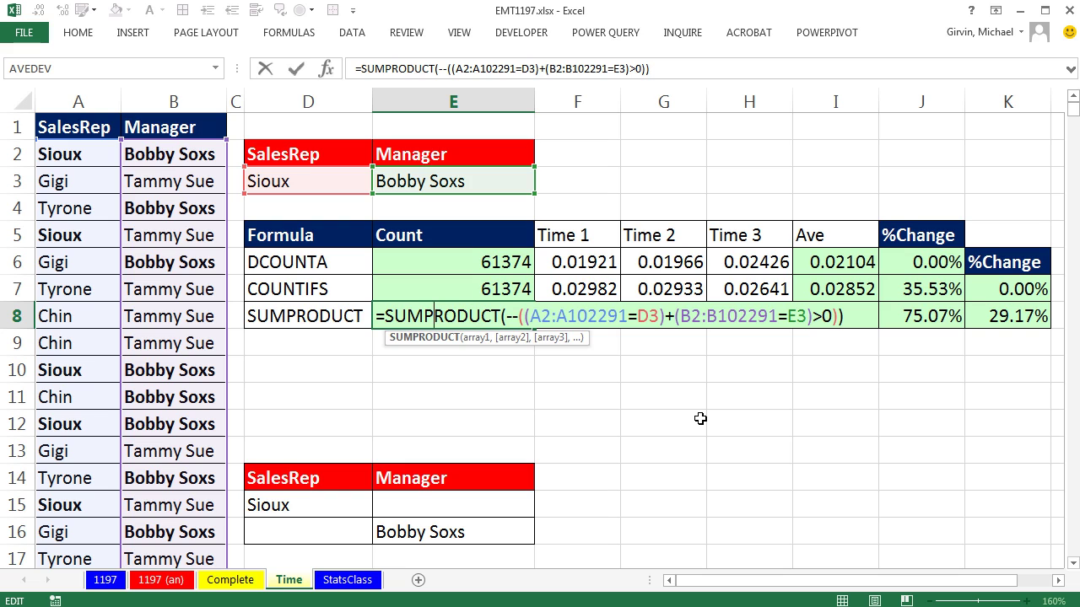
key(ctrl+Return)
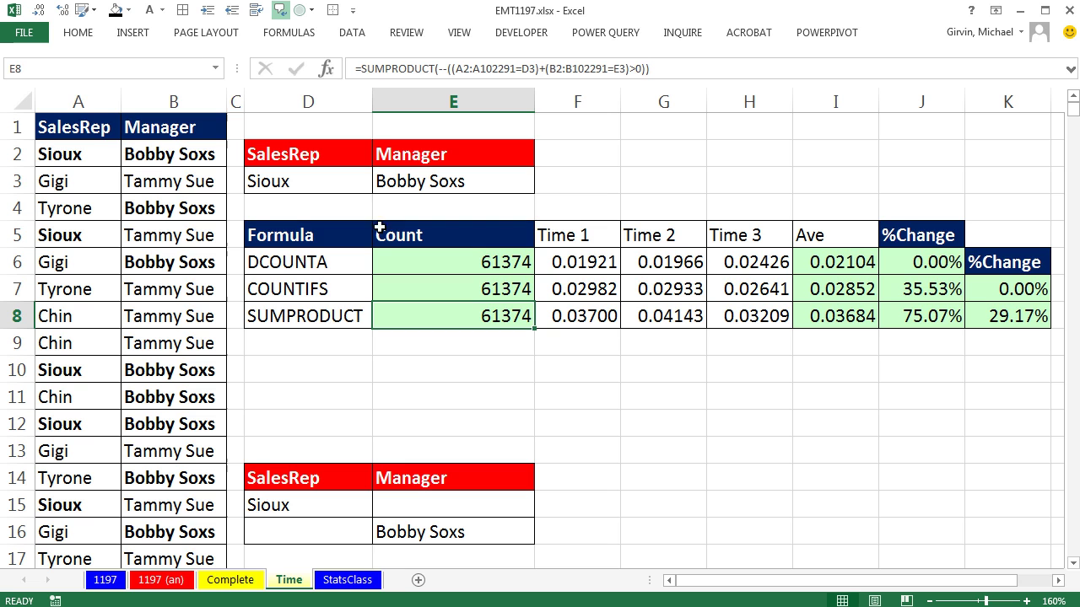
scroll(371, 287, down, 1)
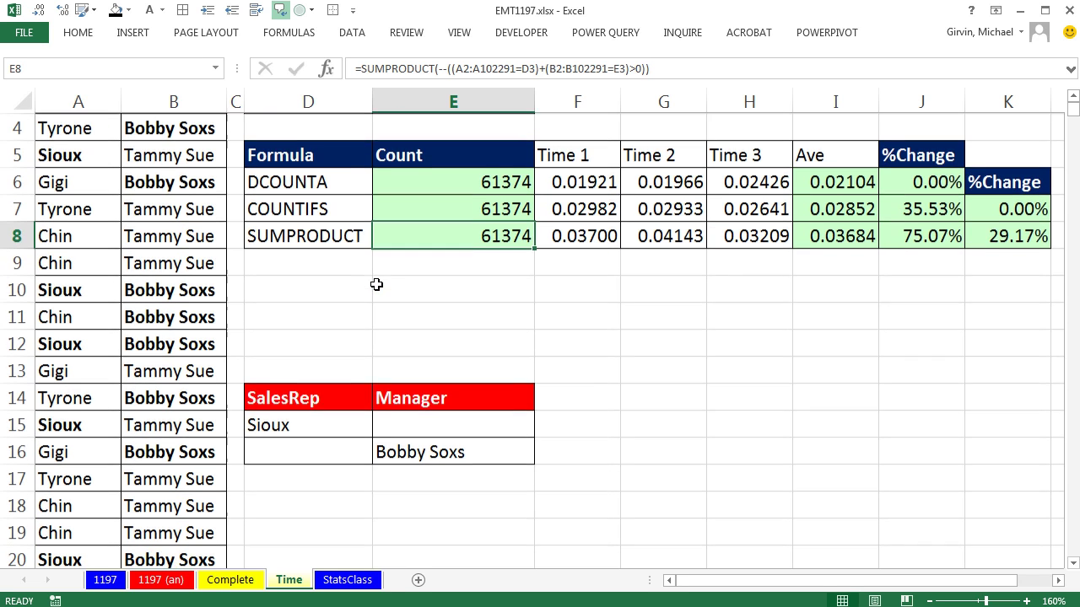
scroll(377, 319, up, 1)
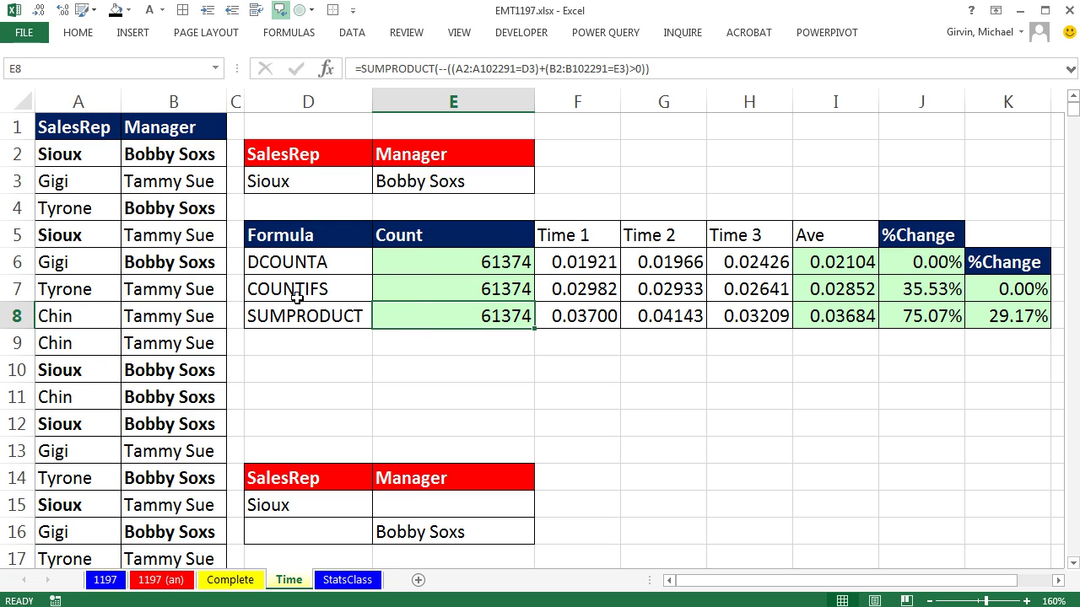
- Inspect the COUNTIFS formula in E7 alongside its timing results, leaving the formula as it is
click(413, 289)
double_click(419, 289)
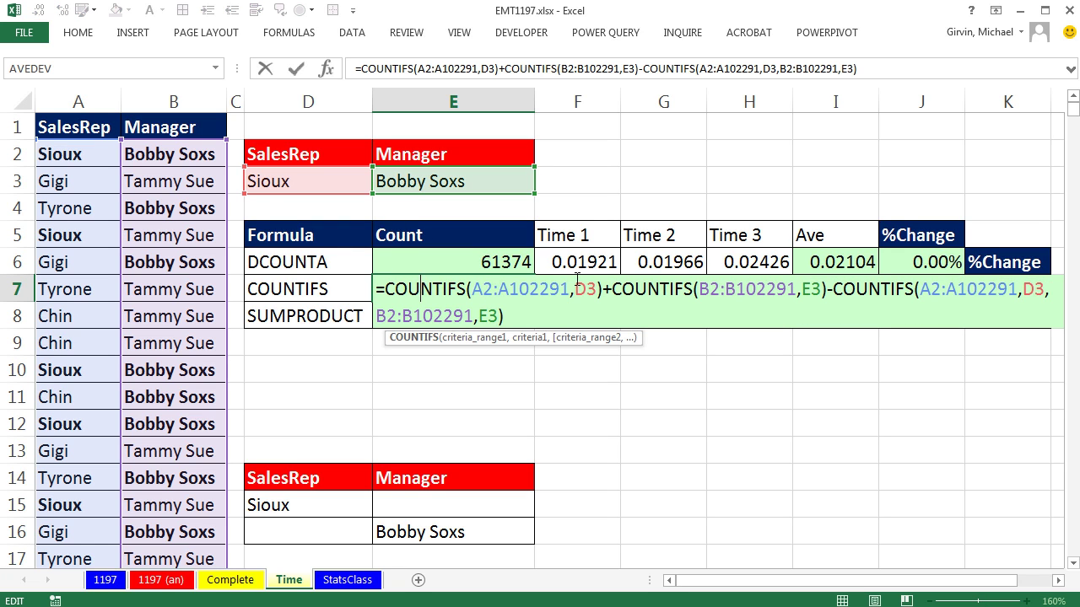
key(Escape)
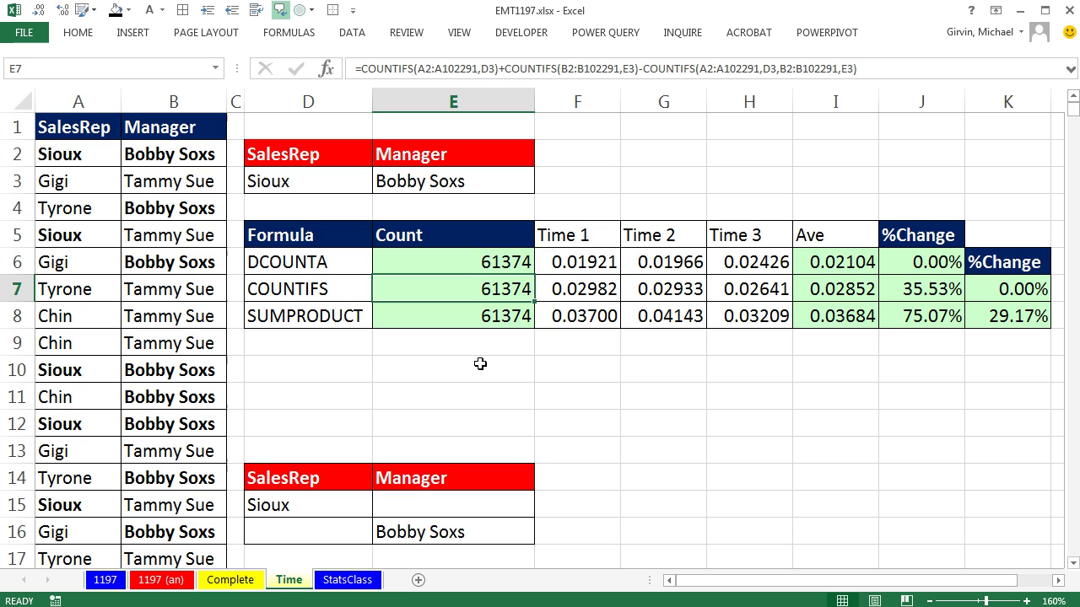
- Return to sheet 1197 and review the DCOUNTA formula in E7, COUNTIFS in E9 and SUMPRODUCT in E12
click(120, 582)
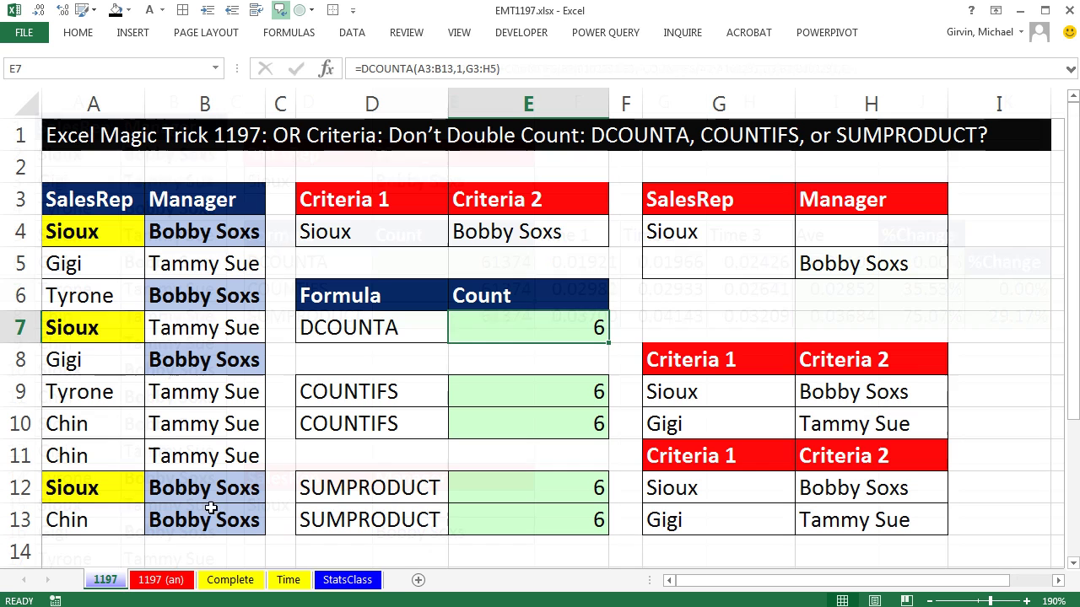
double_click(512, 334)
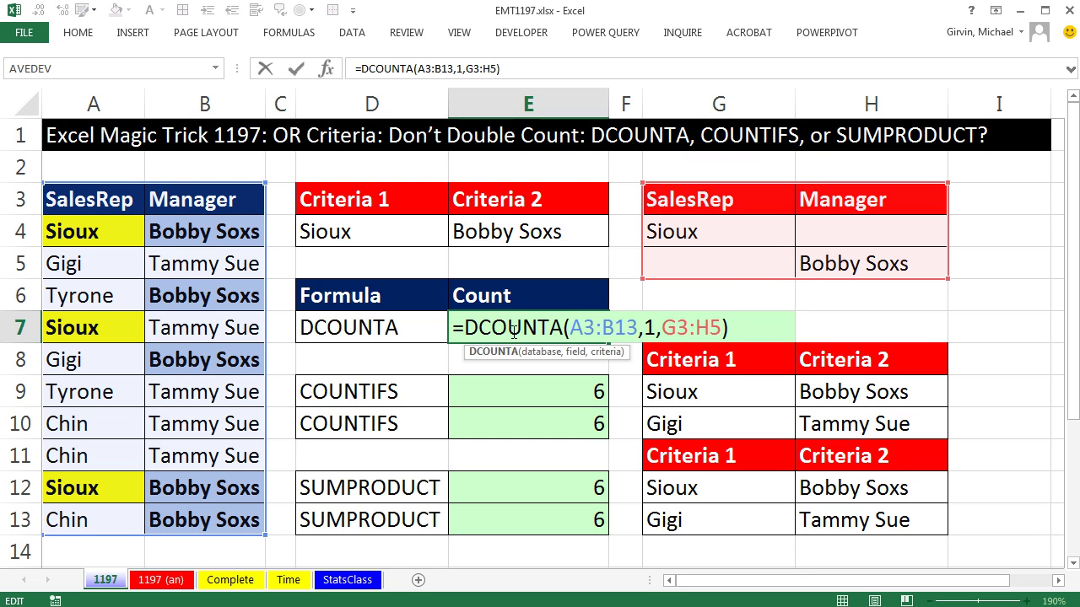
click(478, 393)
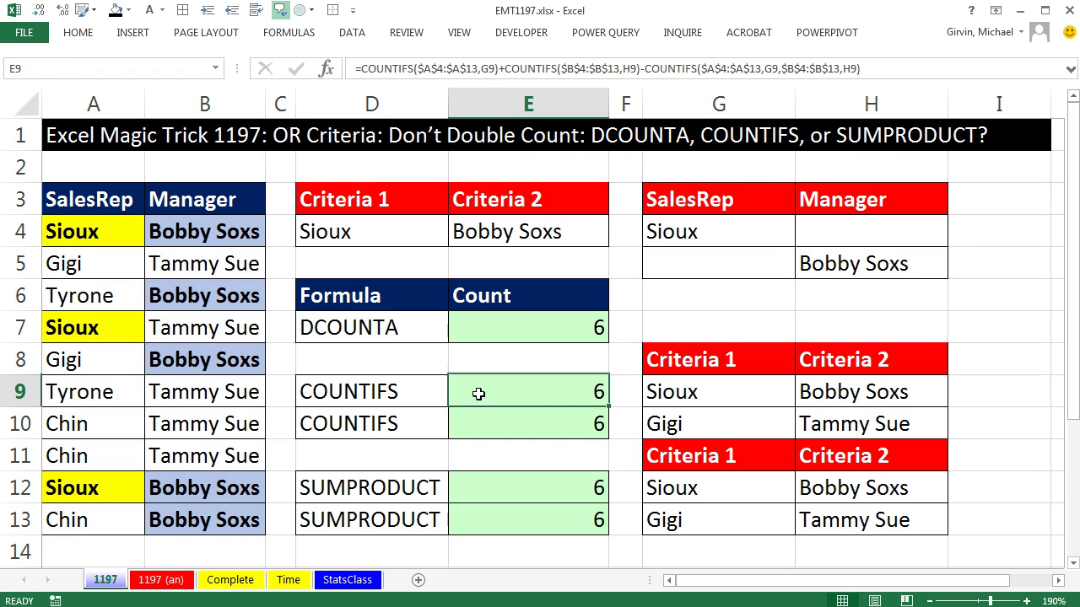
double_click(477, 394)
key(Escape)
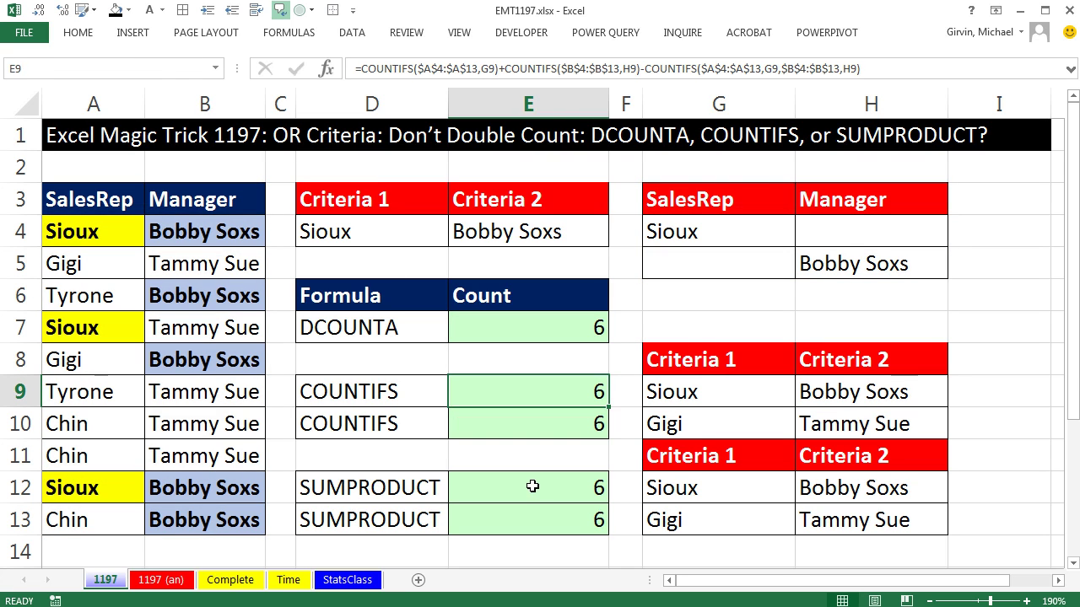
double_click(533, 486)
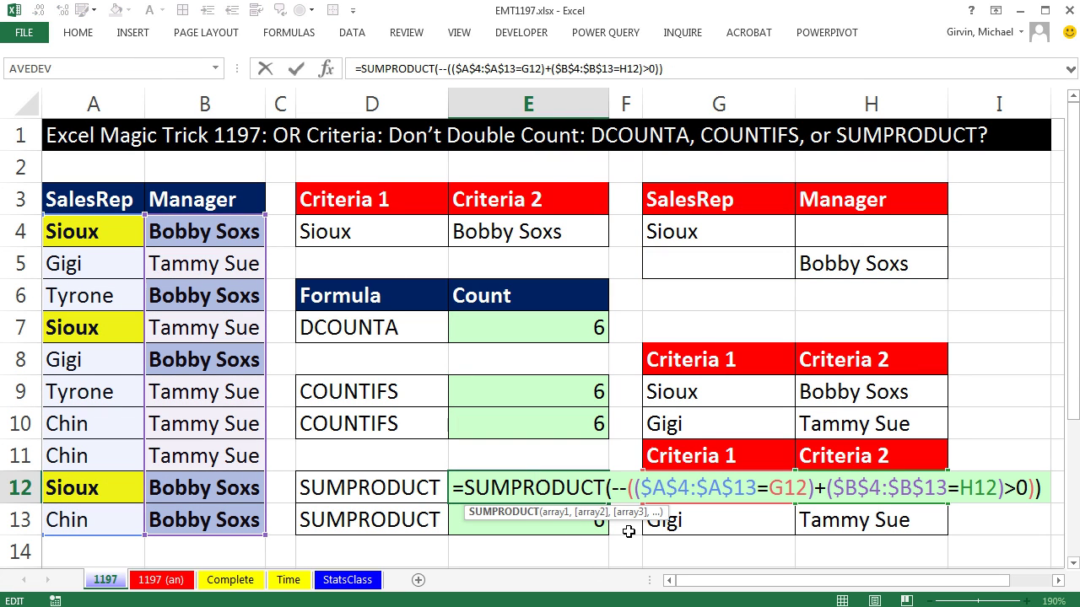